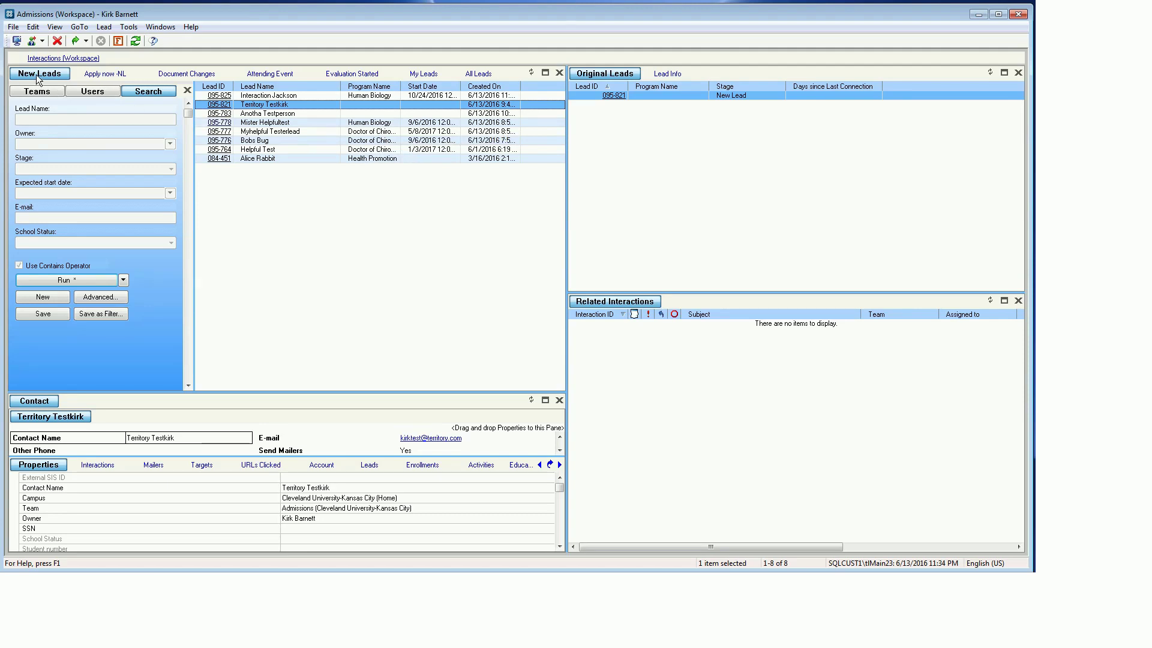
# View the Apply now -NL list and return to the New Leads list
pyautogui.click(92, 74)
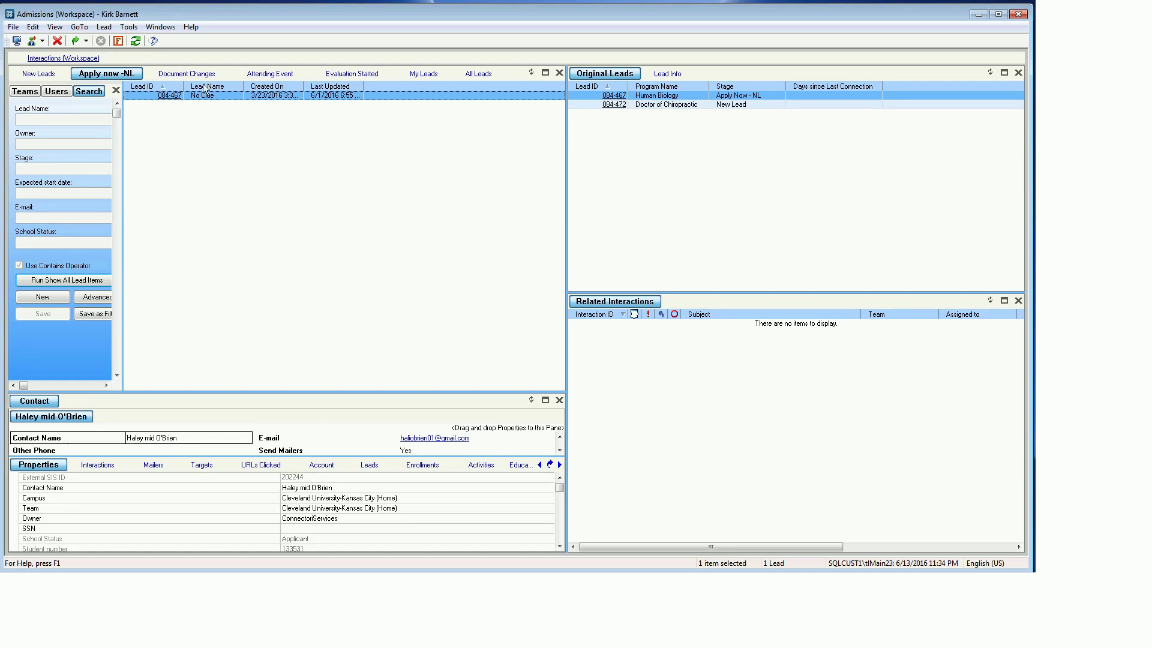
pyautogui.click(40, 74)
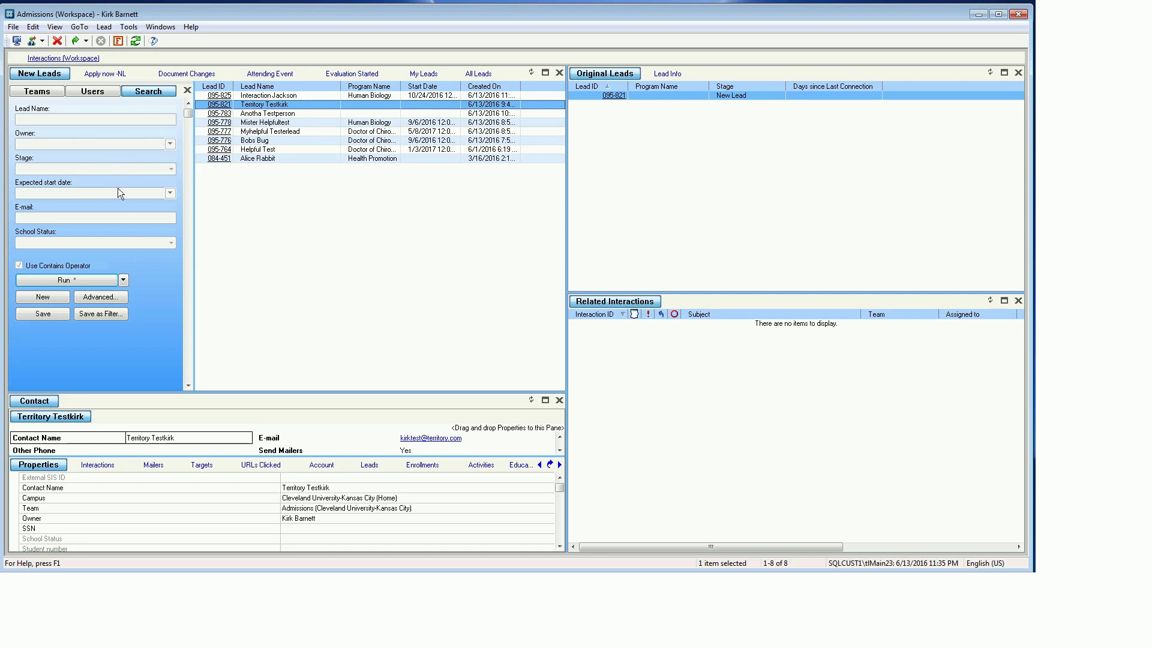
# Start a new search of the New Leads list and find leads by the contact's surname as Lead Name
pyautogui.click(42, 298)
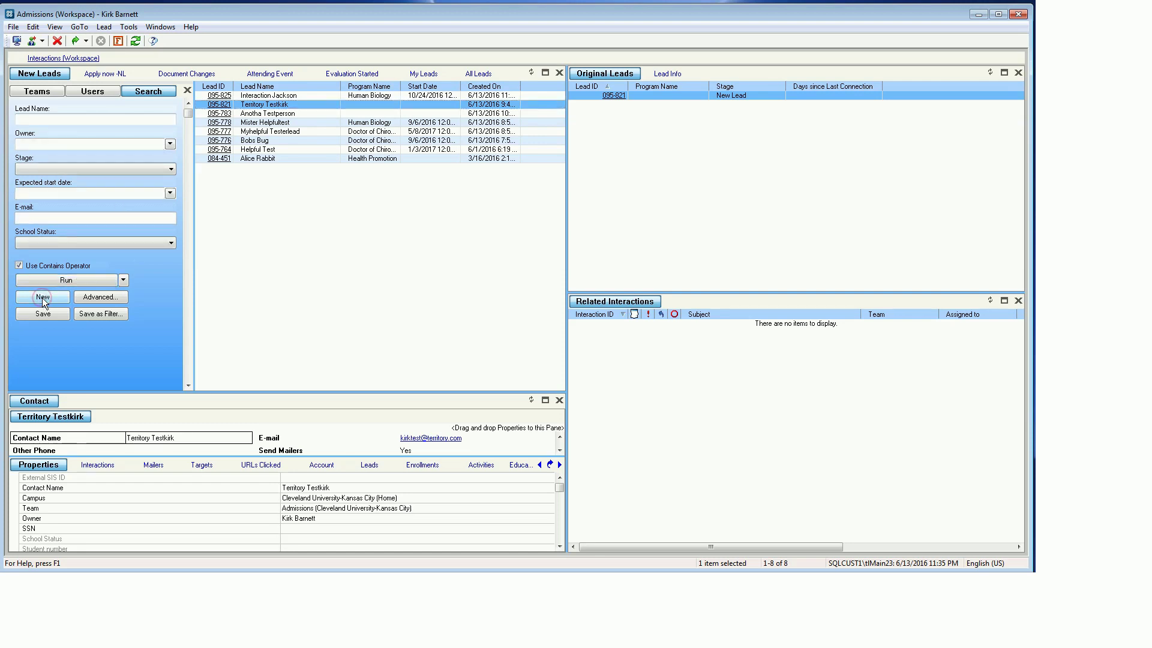
pyautogui.click(70, 121)
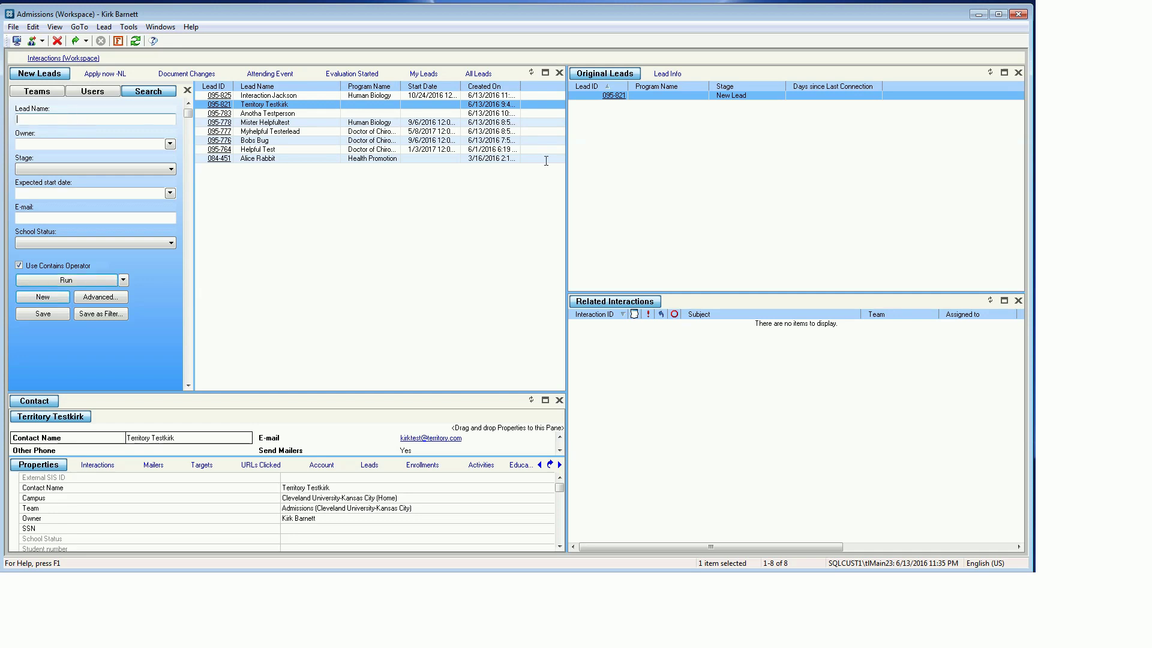
pyautogui.write('testkirk')
pyautogui.press('Return')
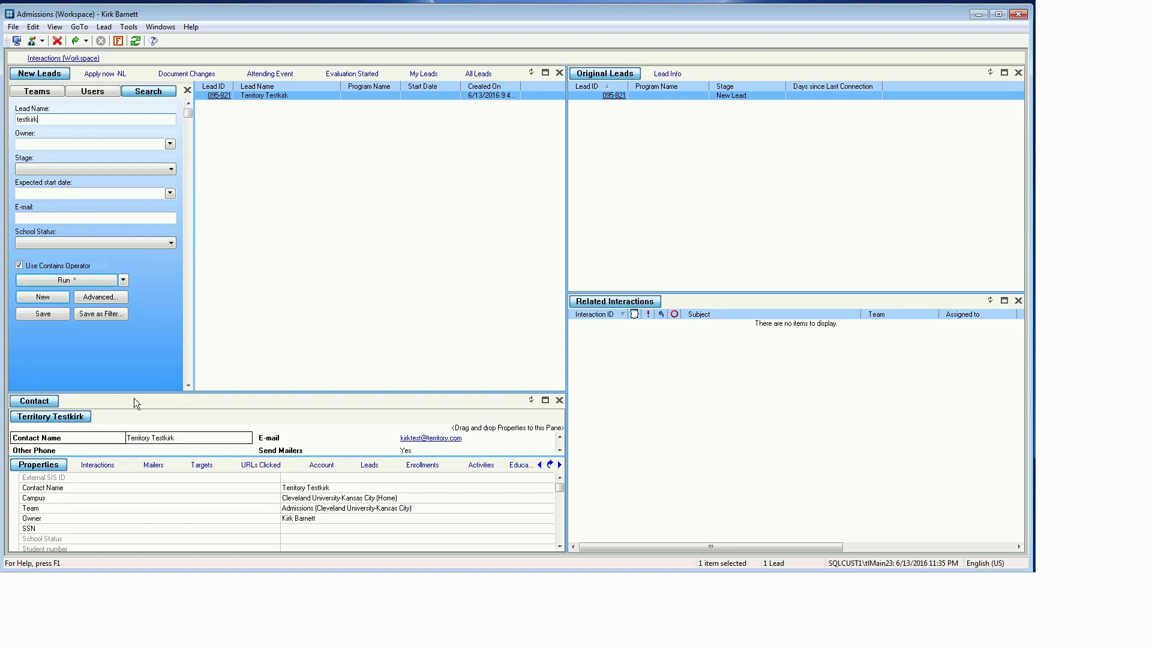
# Clear the search and run an advanced search for leads whose Mobile contains the last four digits of the contact's phone number
pyautogui.click(53, 299)
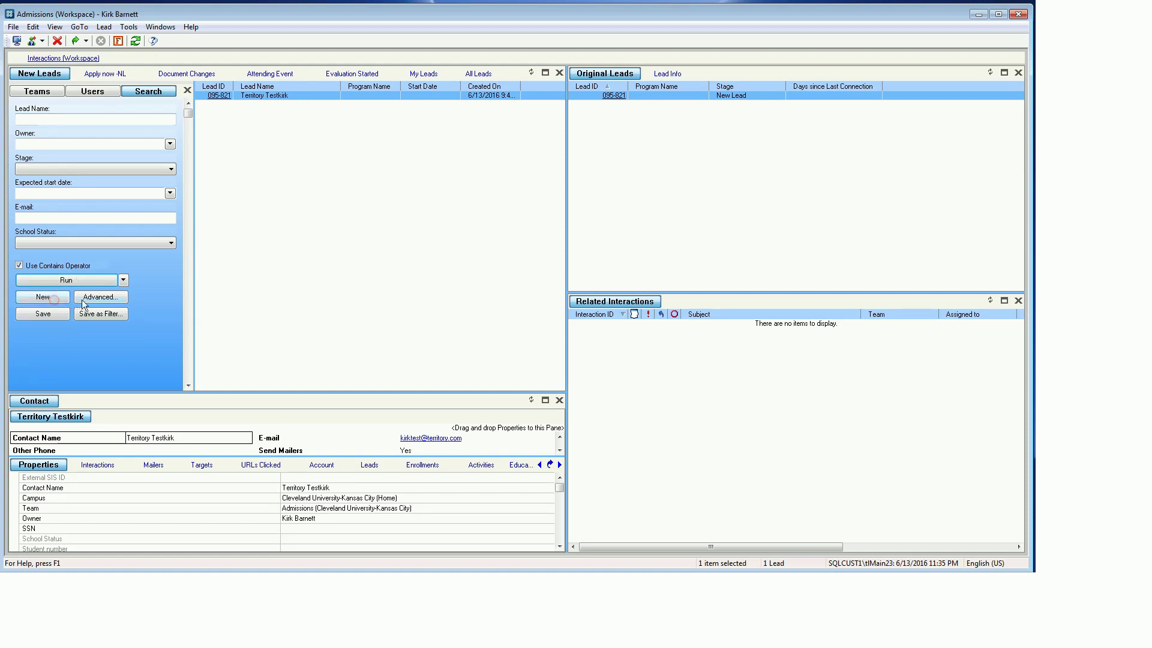
pyautogui.click(99, 297)
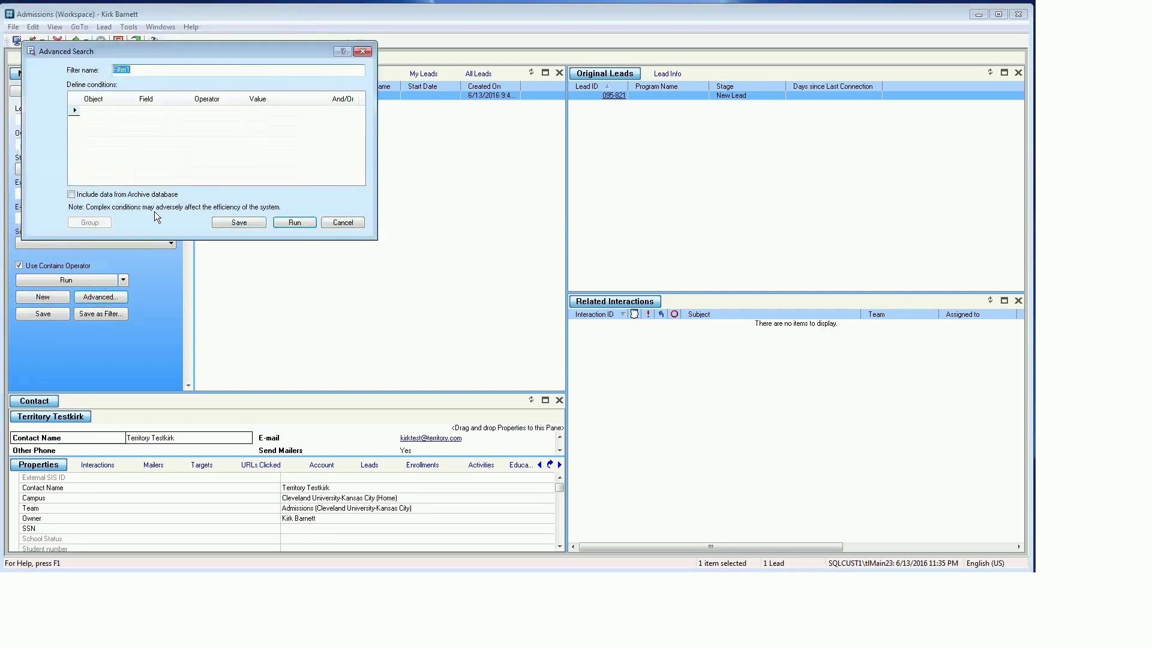
pyautogui.click(128, 110)
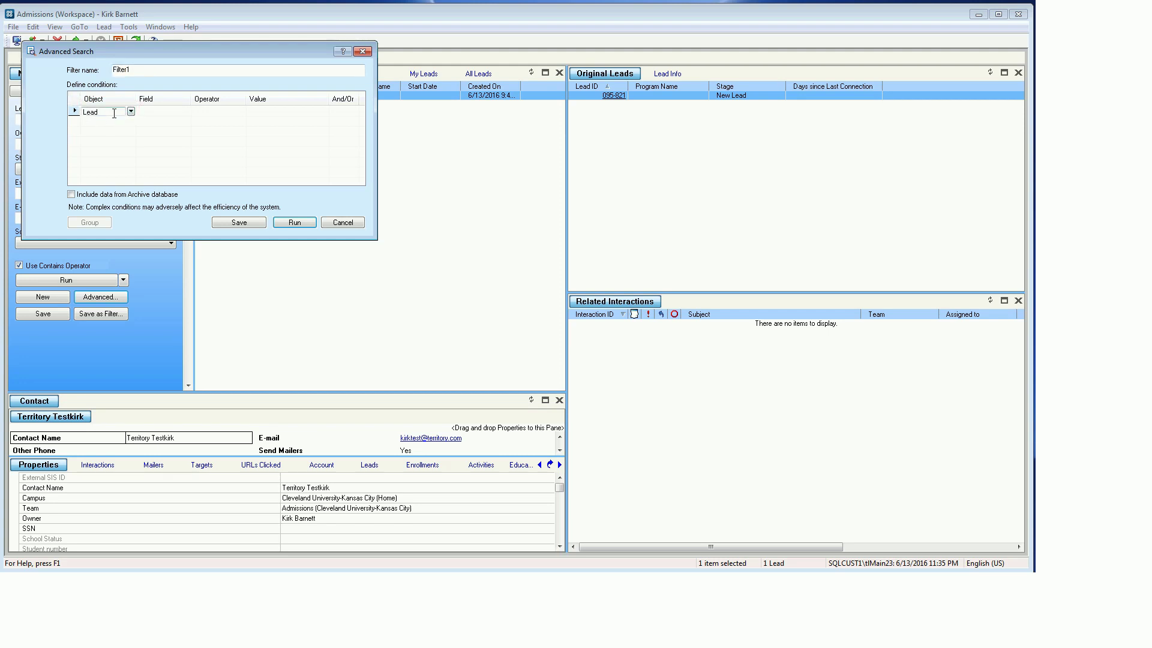
pyautogui.click(187, 111)
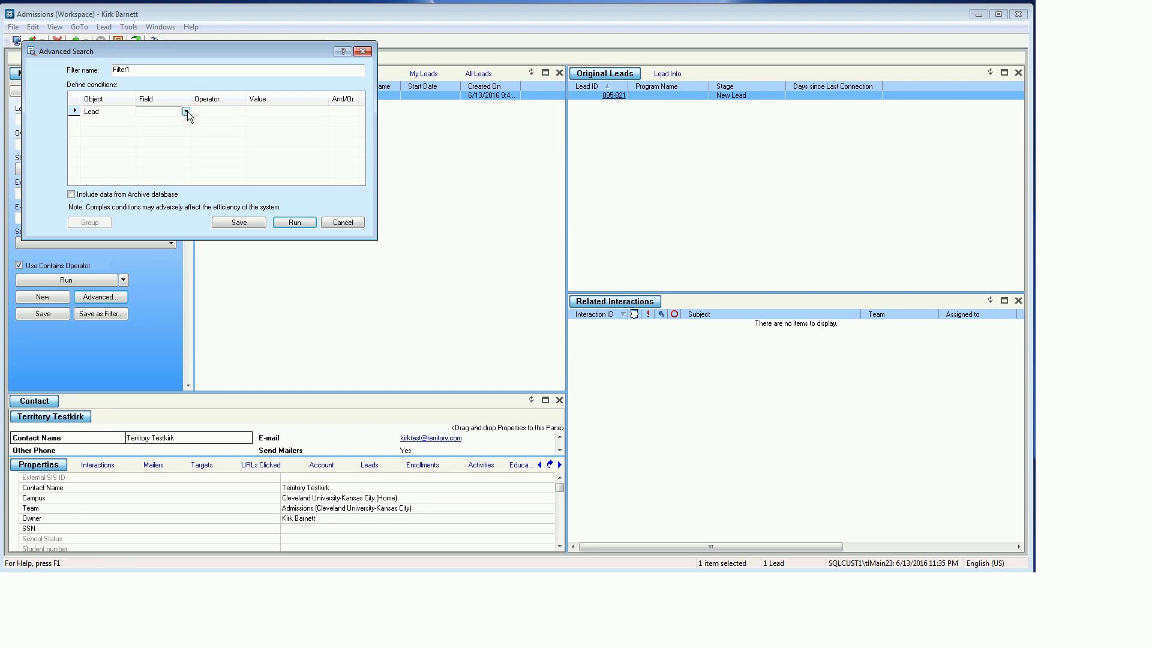
pyautogui.click(186, 111)
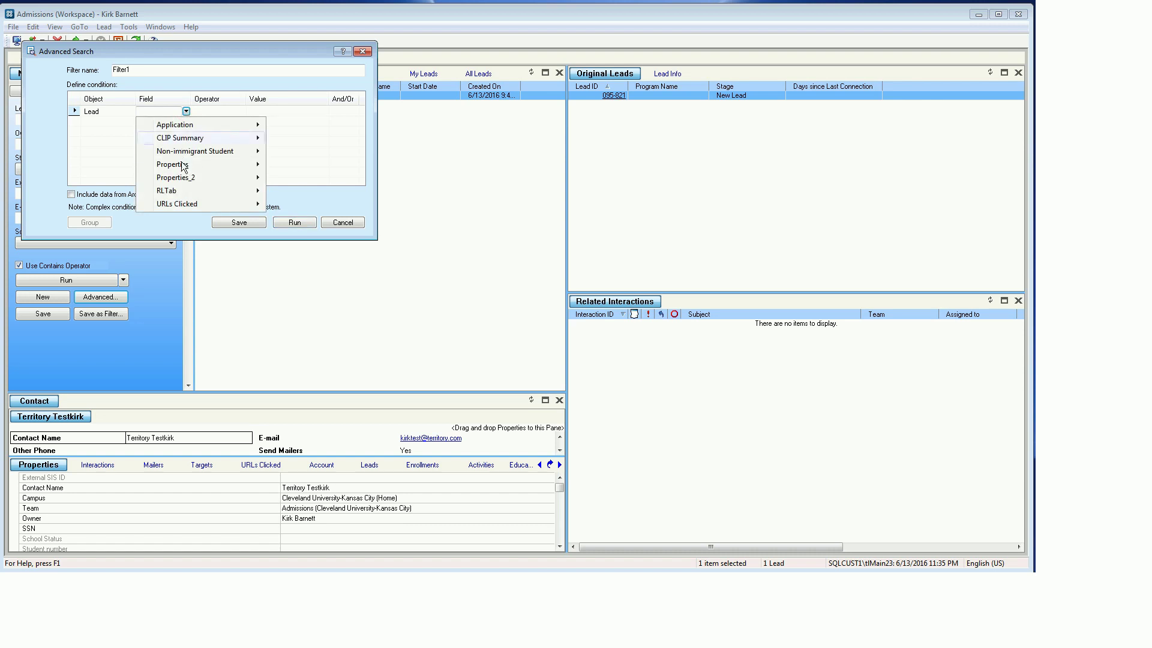
pyautogui.moveTo(182, 165)
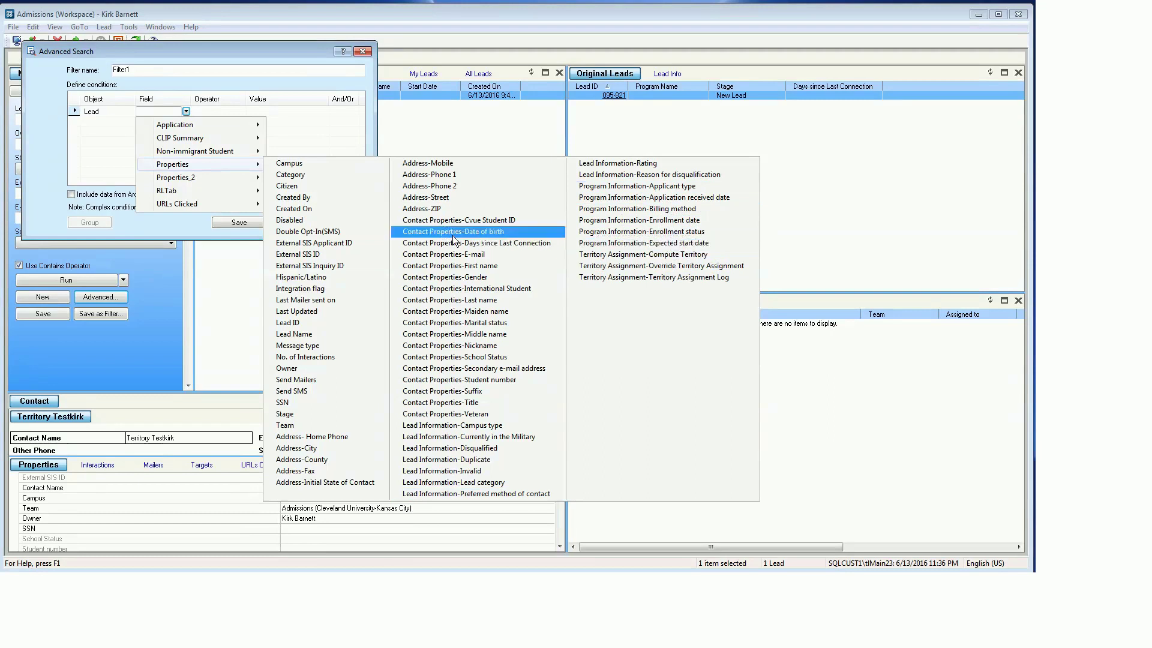
pyautogui.click(438, 169)
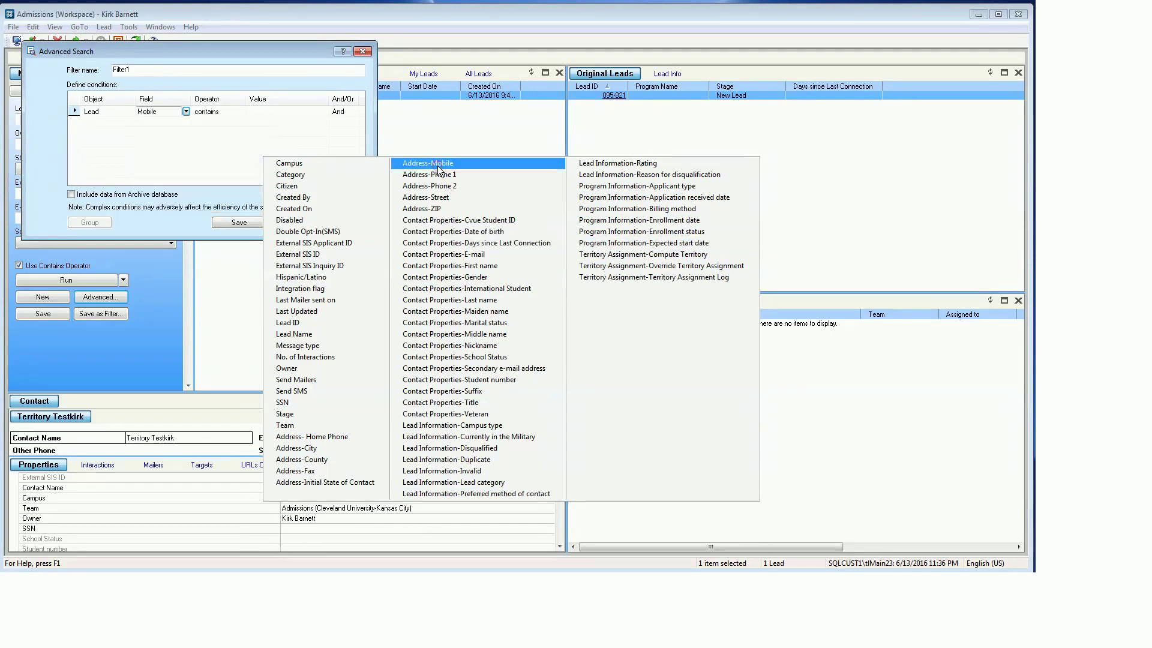
pyautogui.click(279, 111)
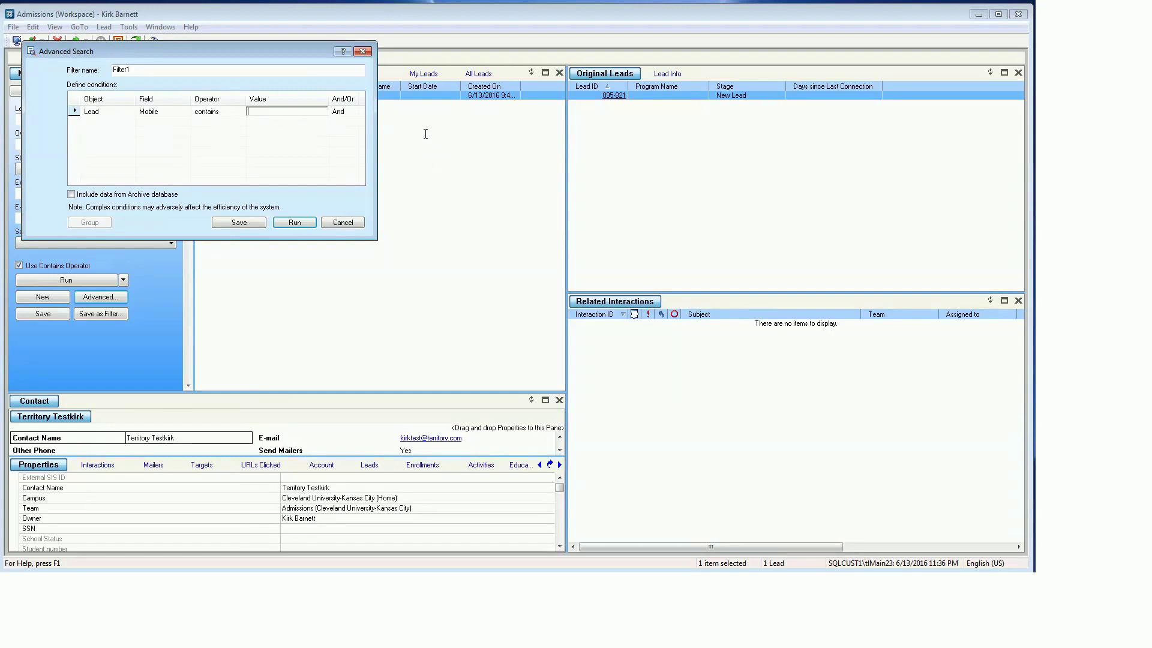
pyautogui.write('5174')
pyautogui.click(293, 222)
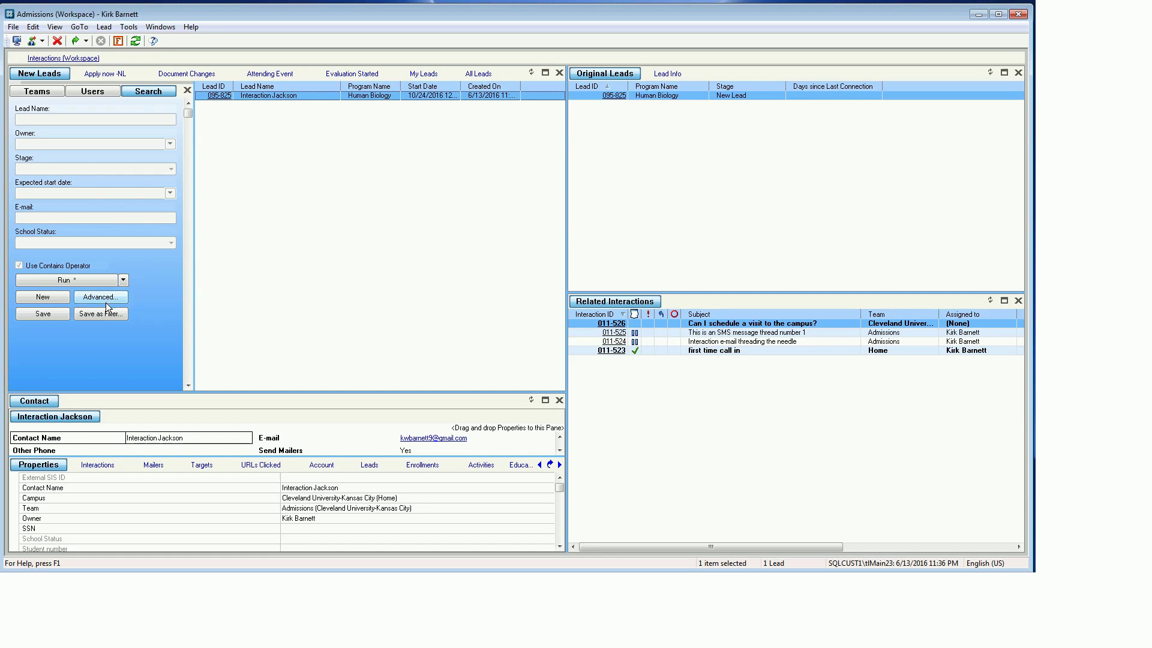
pyautogui.click(94, 314)
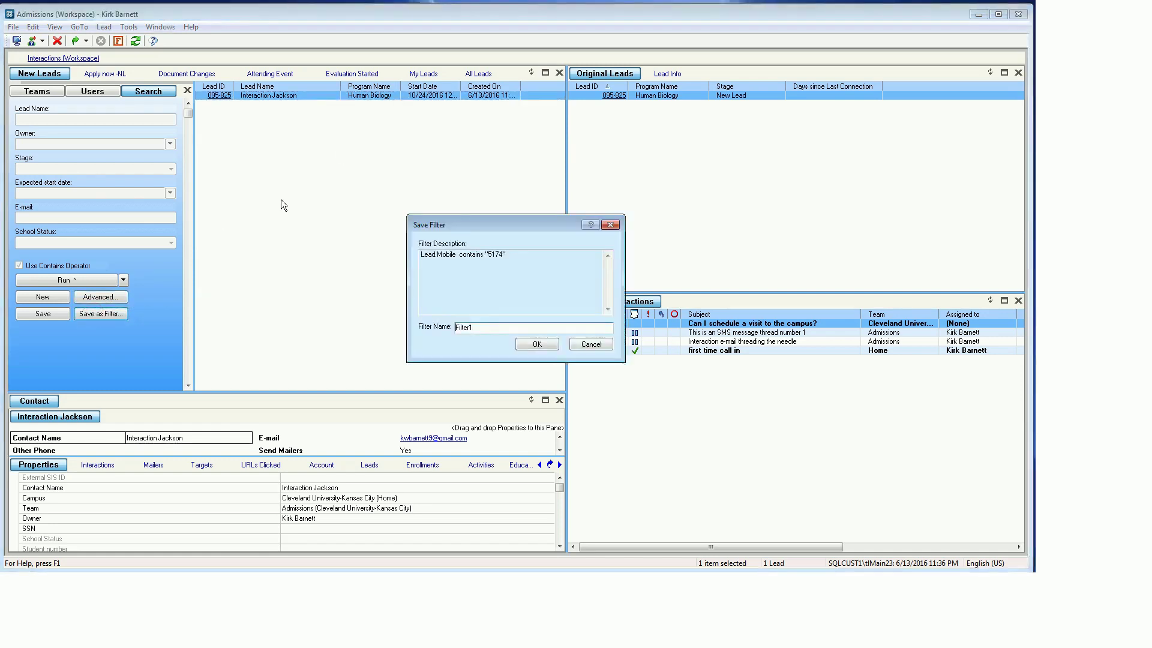
pyautogui.doubleClick(479, 327)
pyautogui.write('mobile = 514')
pyautogui.press('BackSpace')
pyautogui.write('74')
pyautogui.click(589, 346)
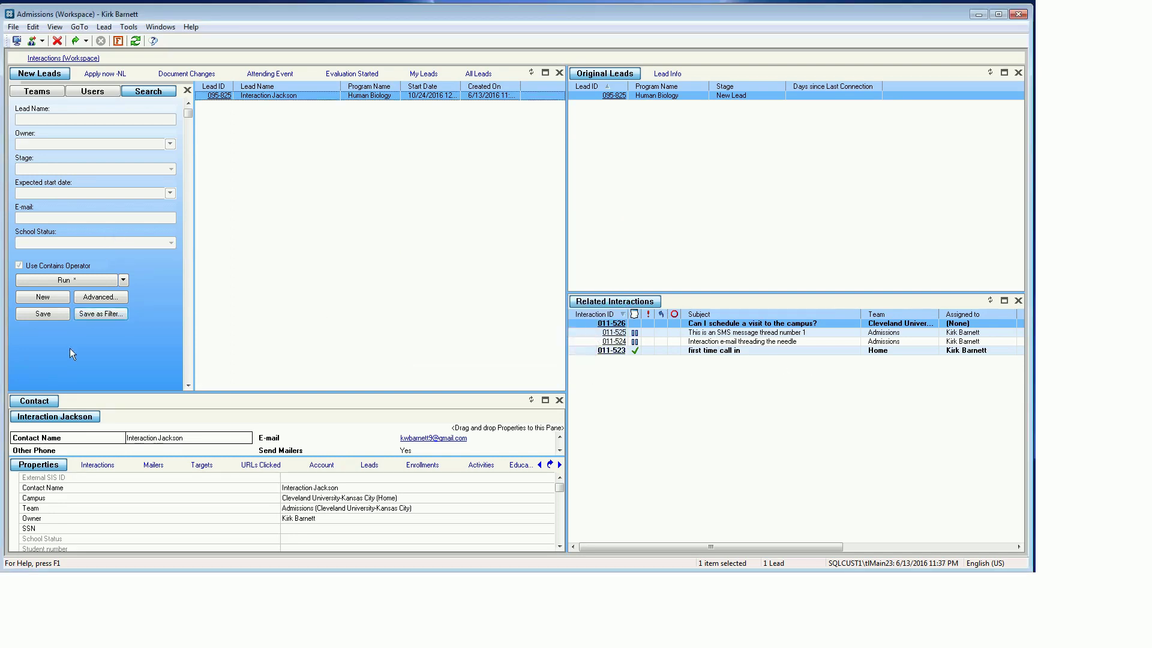
# Show all lead items and select the Human Biology lead with the 10/24/2016 start date
pyautogui.click(123, 280)
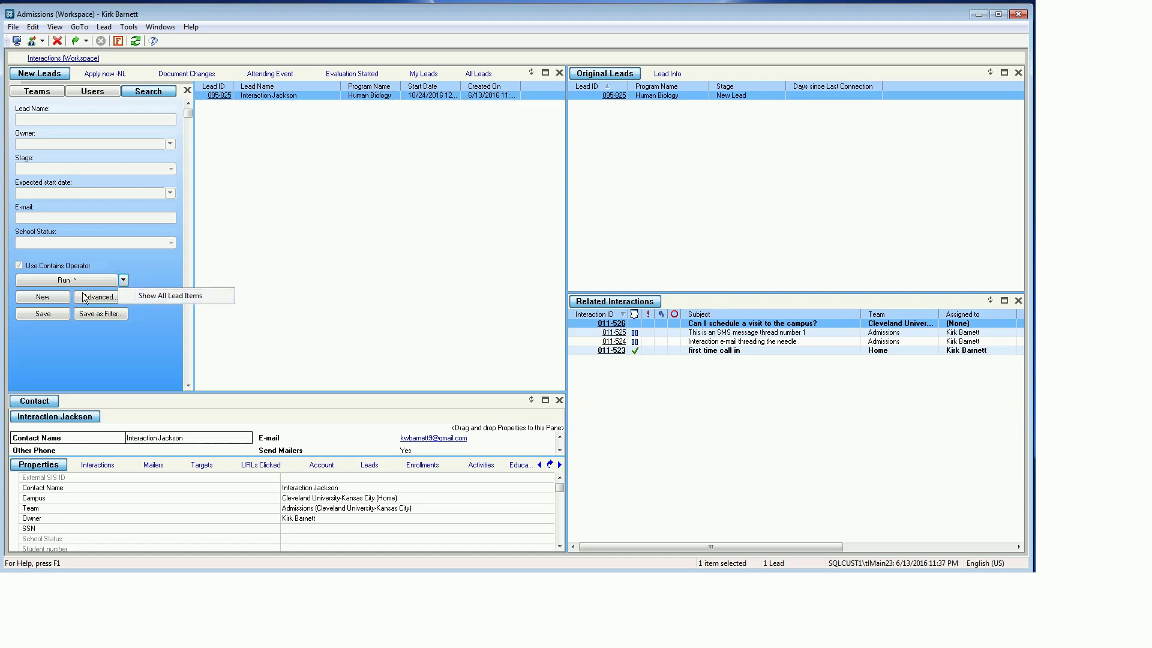
pyautogui.click(190, 294)
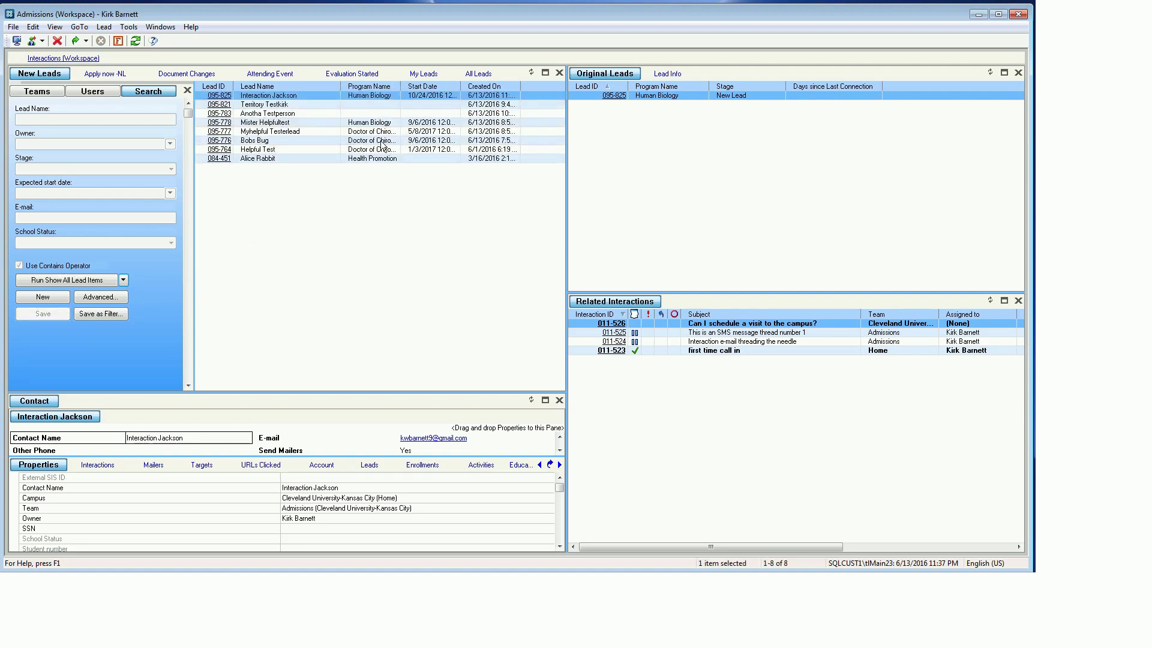
pyautogui.click(294, 105)
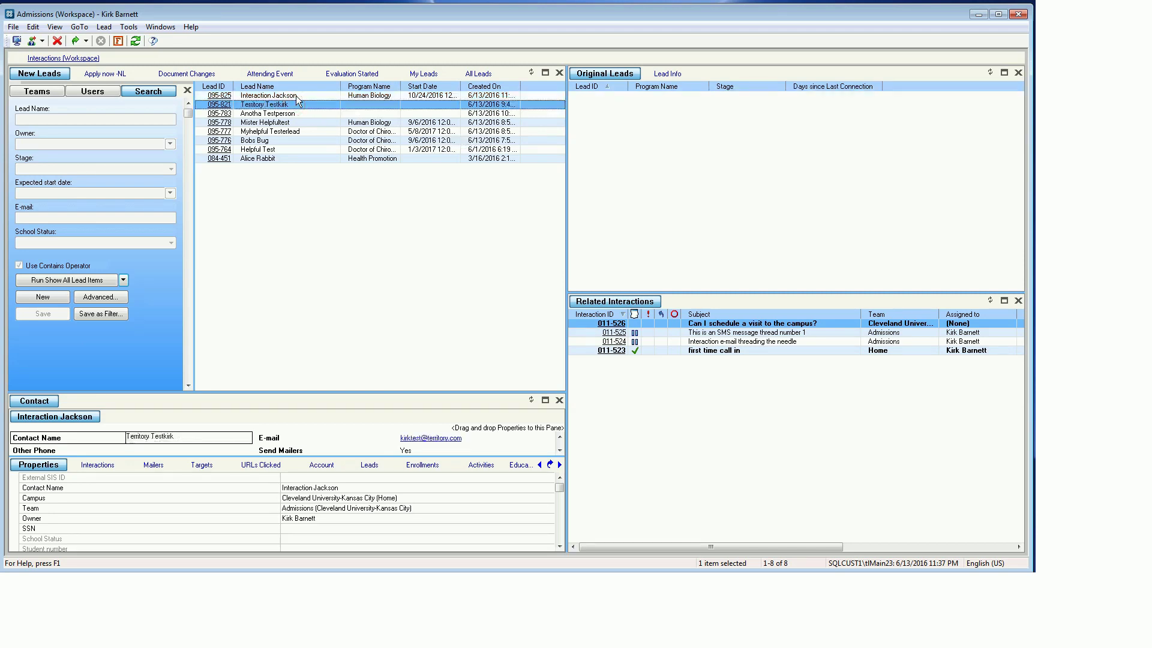
pyautogui.click(297, 95)
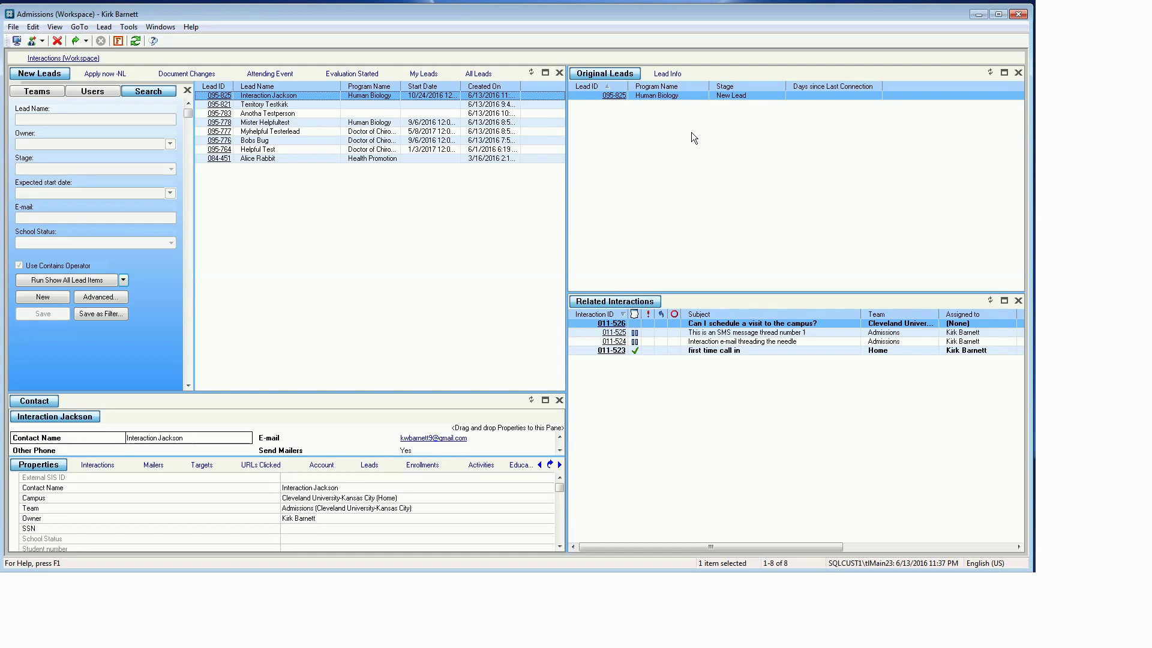
# Change the ZIP code in the selected lead's Lead Info and save the lead
pyautogui.click(666, 74)
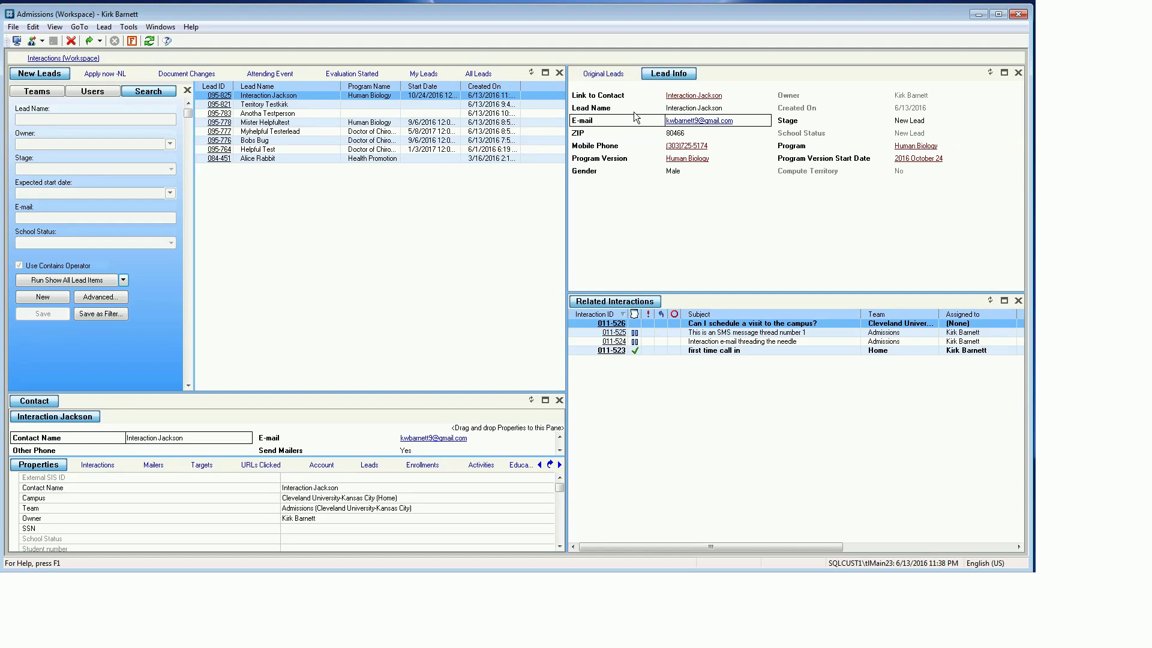
pyautogui.click(697, 135)
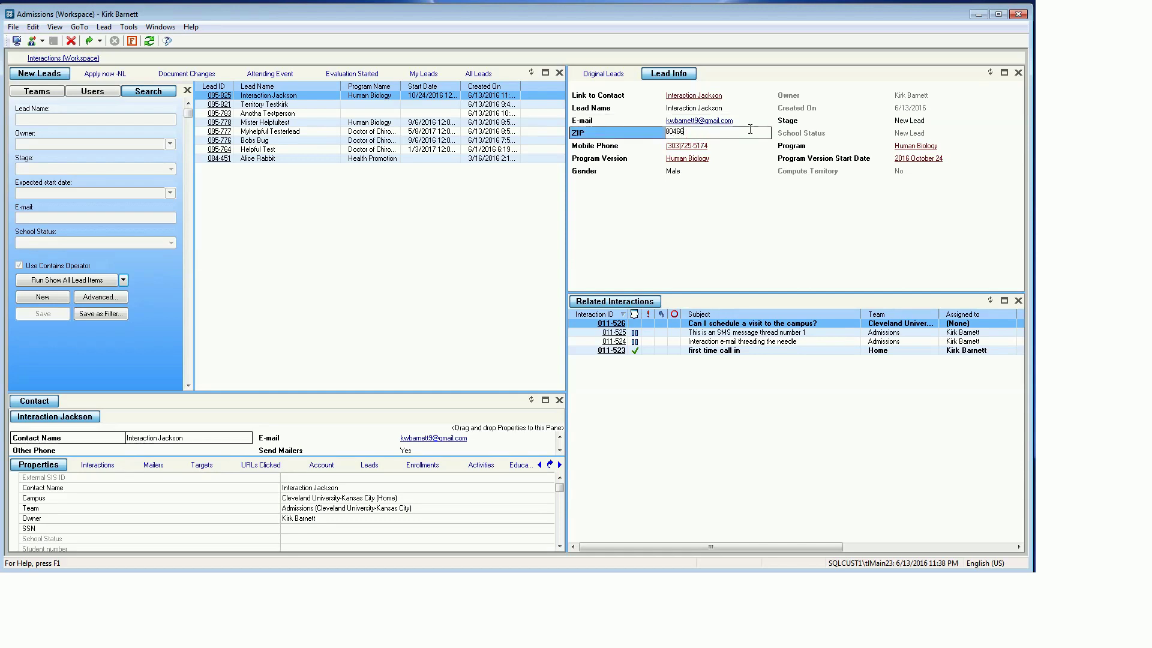
pyautogui.press('BackSpace')
pyautogui.press('BackSpace')
pyautogui.press('BackSpace')
pyautogui.write('30')
pyautogui.press('BackSpace')
pyautogui.press('BackSpace')
pyautogui.write('403')
pyautogui.press('Tab')
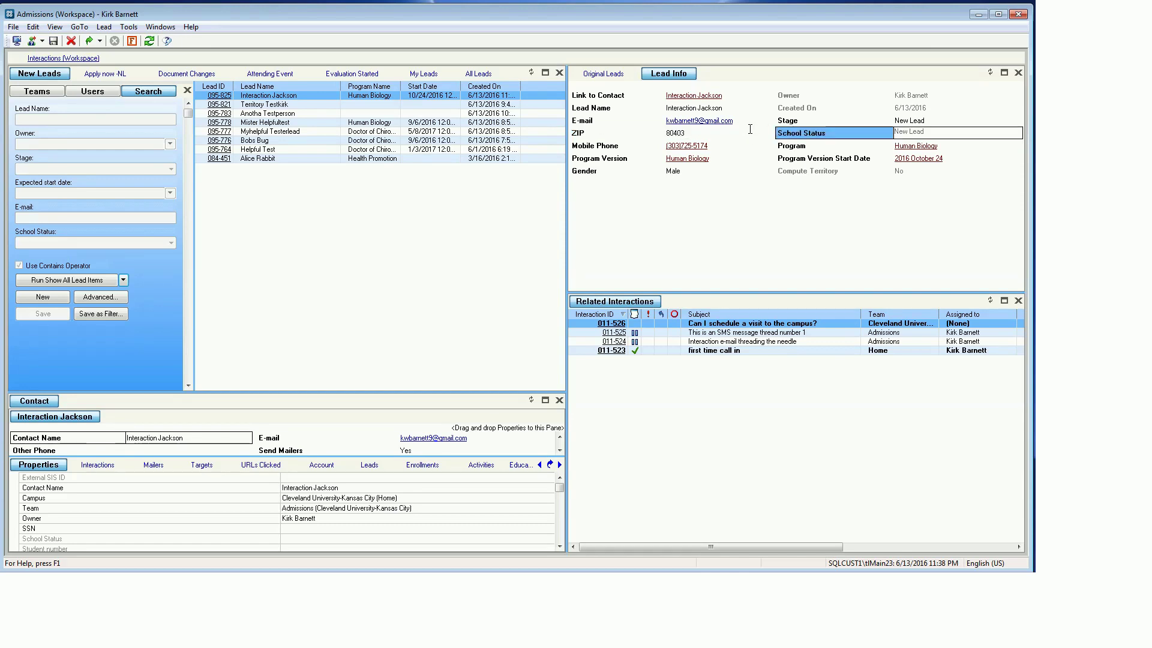
pyautogui.click(52, 42)
# Try sorting the related interactions by Subject, Team and Assigned to, ending with Interaction ID in descending order
pyautogui.click(715, 341)
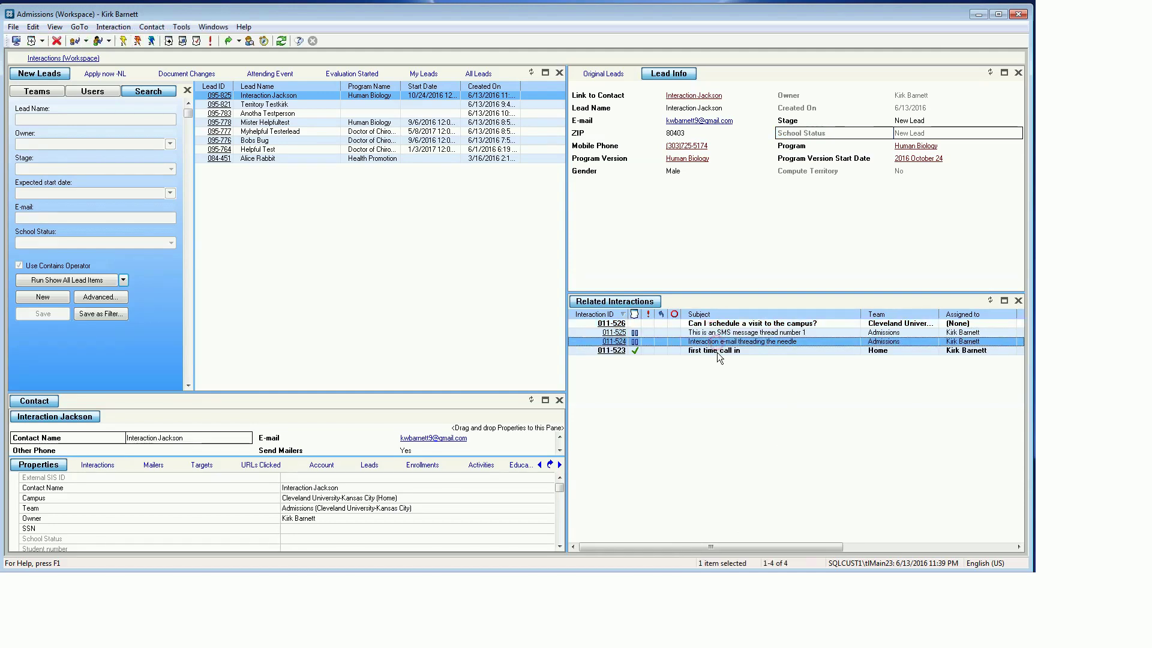
pyautogui.click(717, 352)
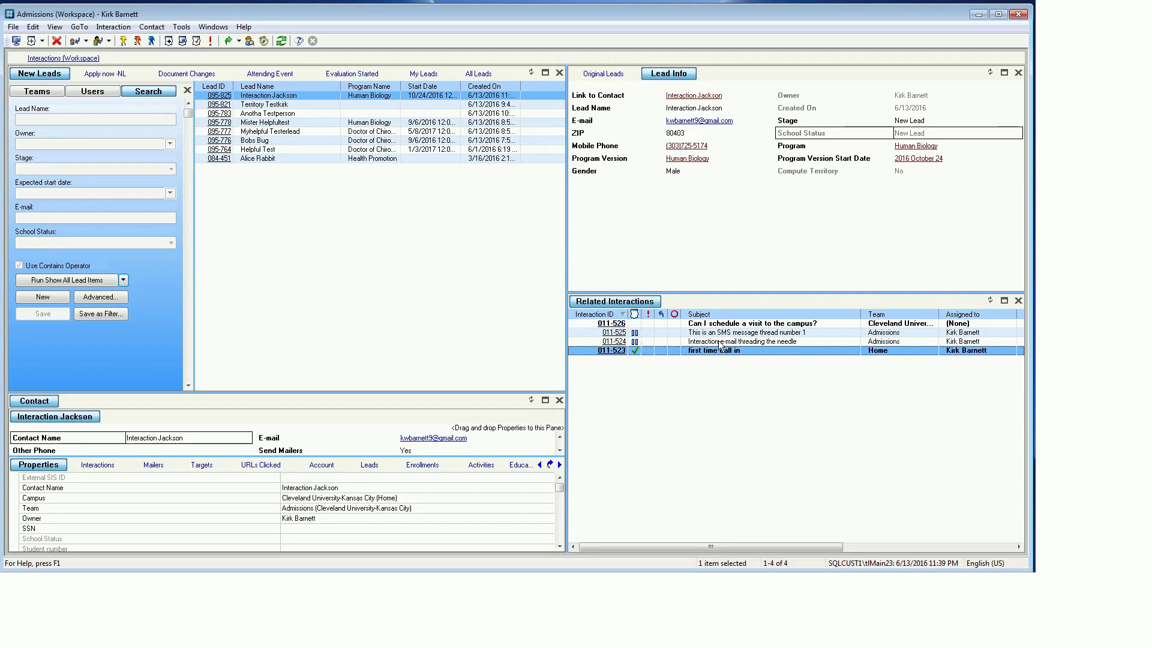
pyautogui.click(599, 315)
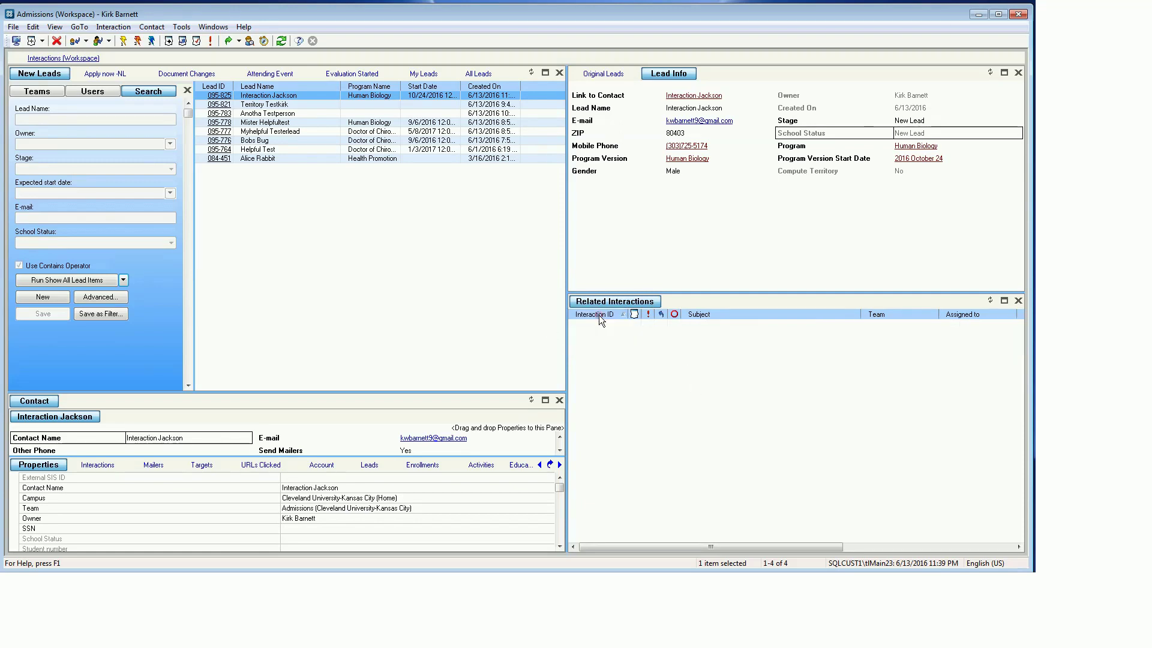
pyautogui.click(599, 315)
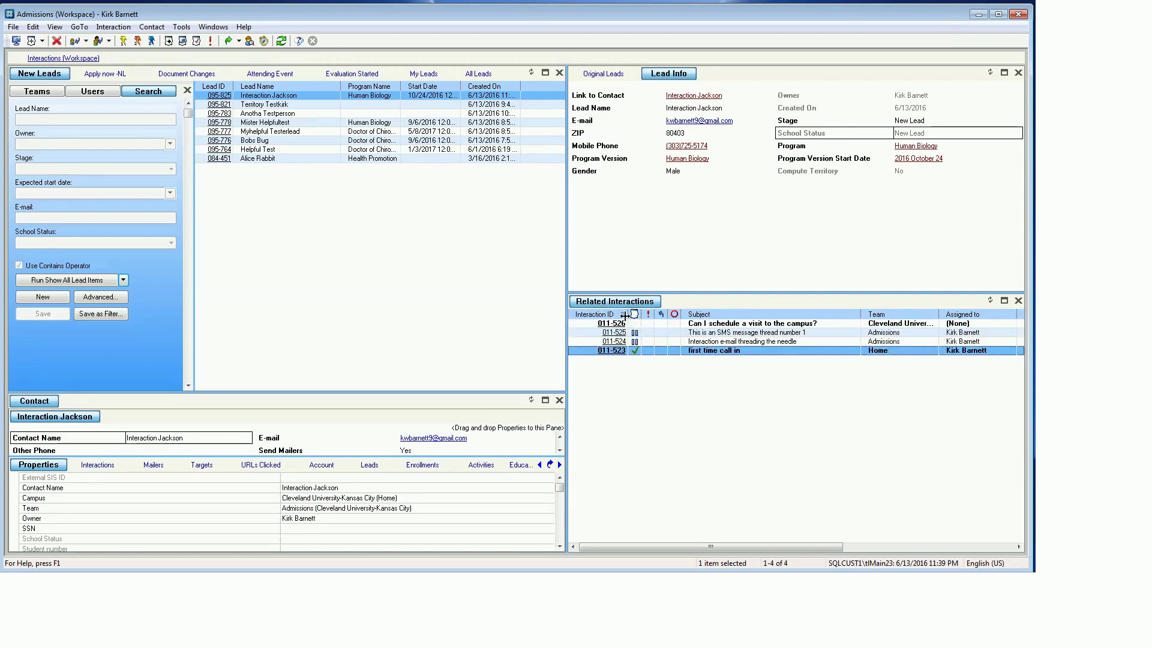
pyautogui.click(703, 314)
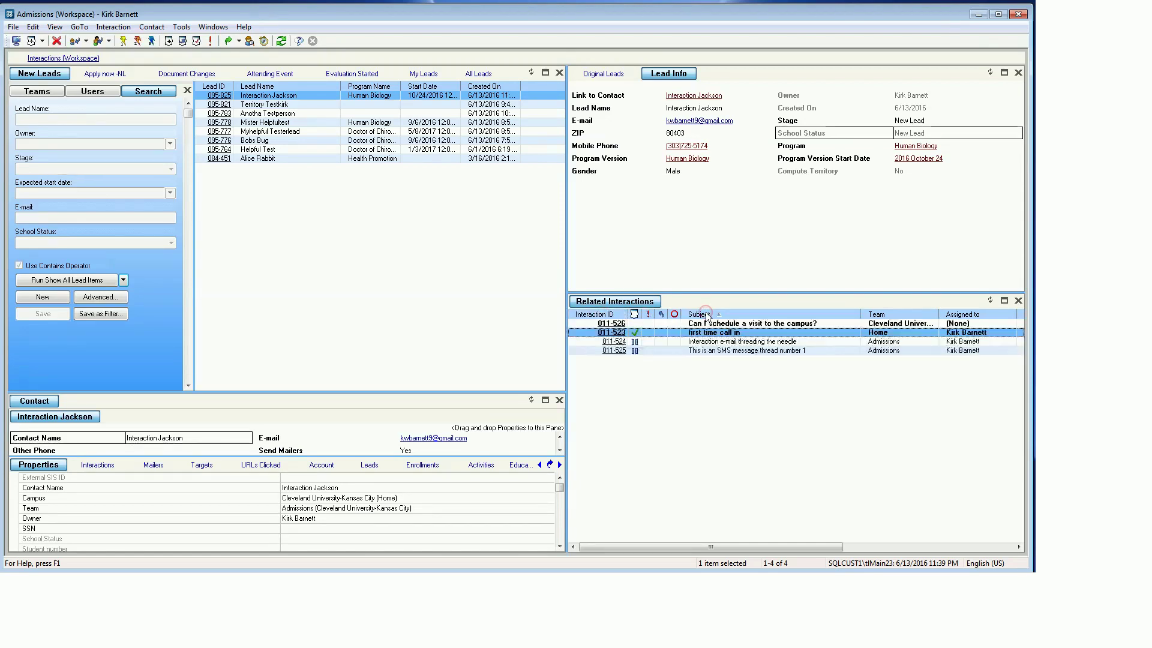
pyautogui.click(896, 313)
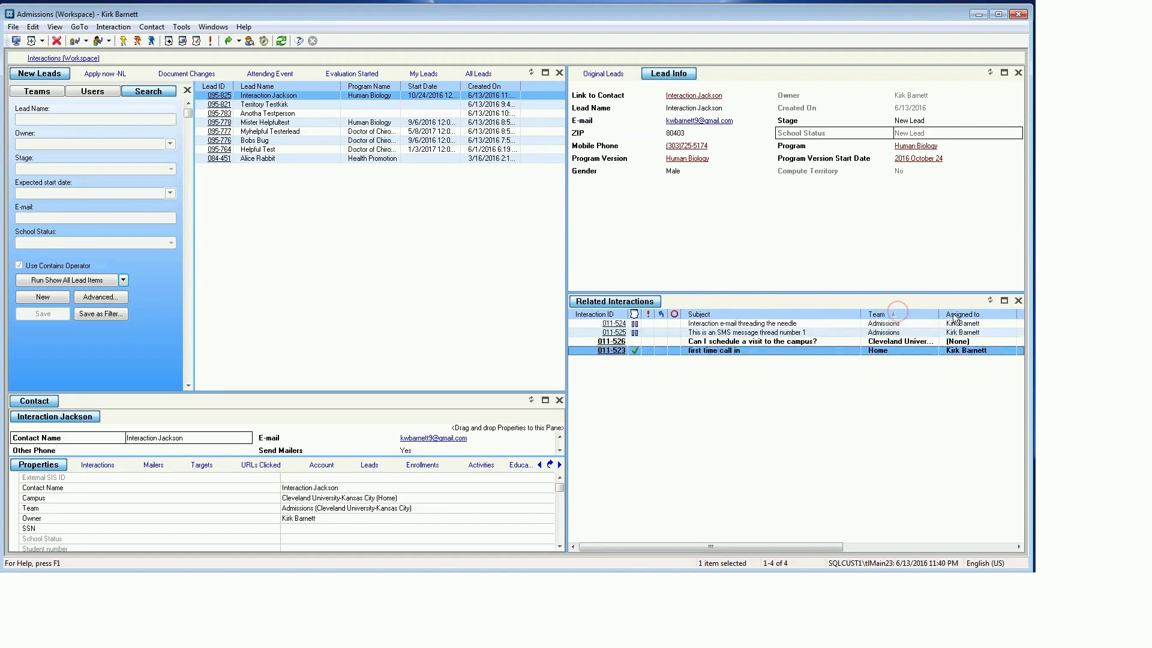
pyautogui.click(973, 316)
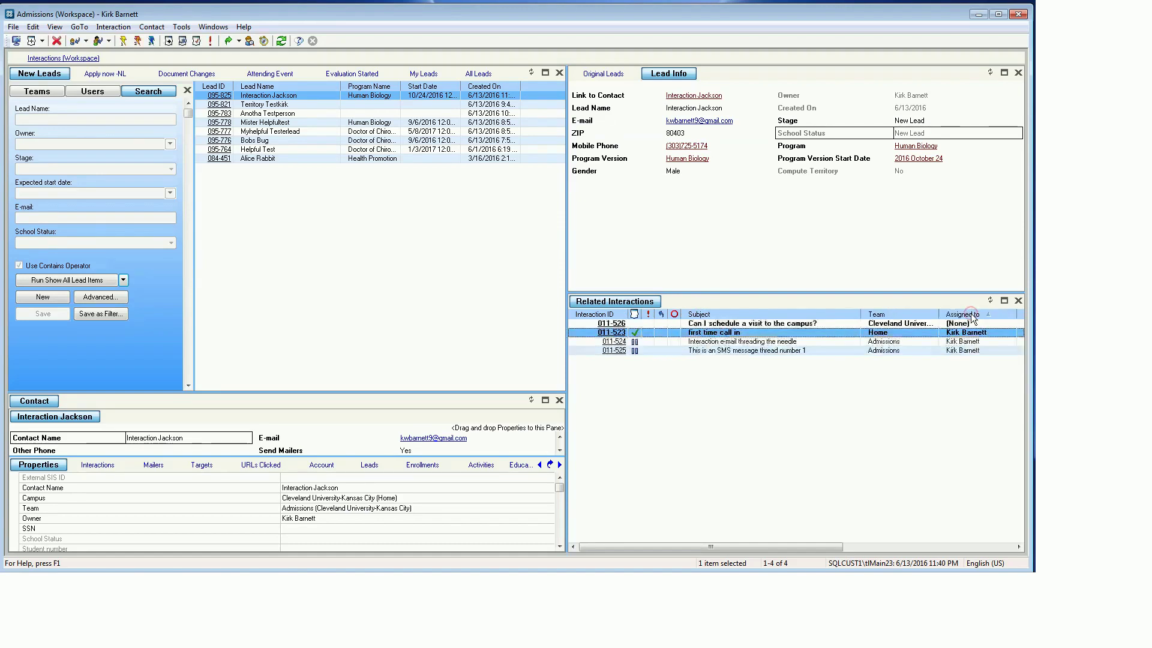
pyautogui.click(708, 315)
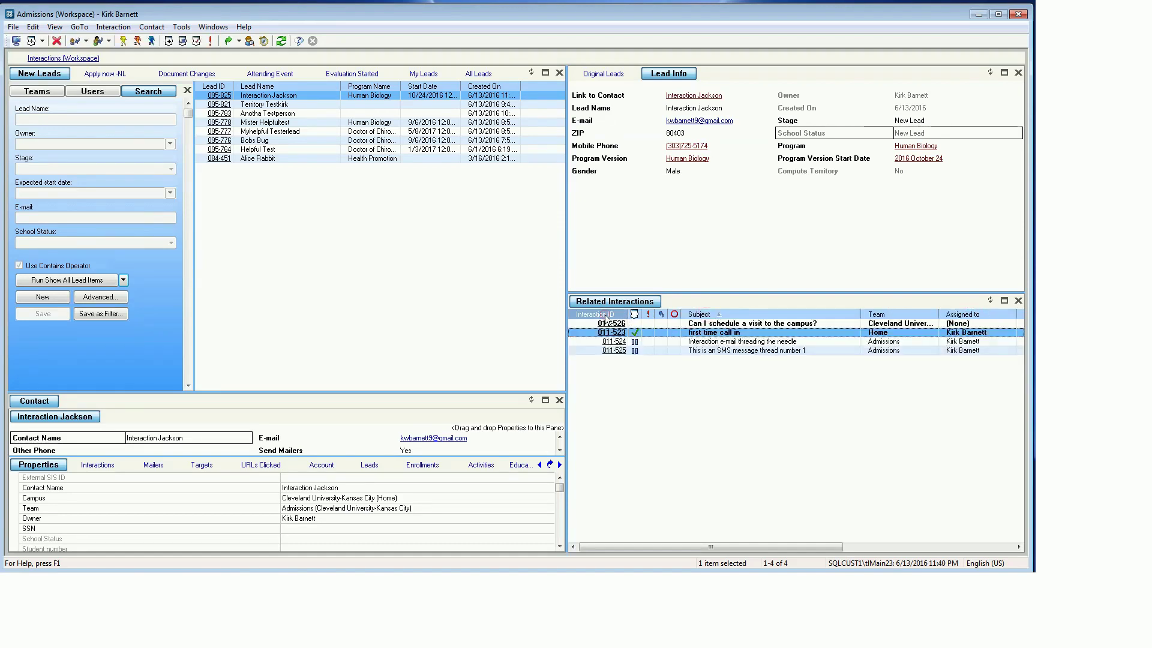
pyautogui.click(606, 315)
pyautogui.click(607, 316)
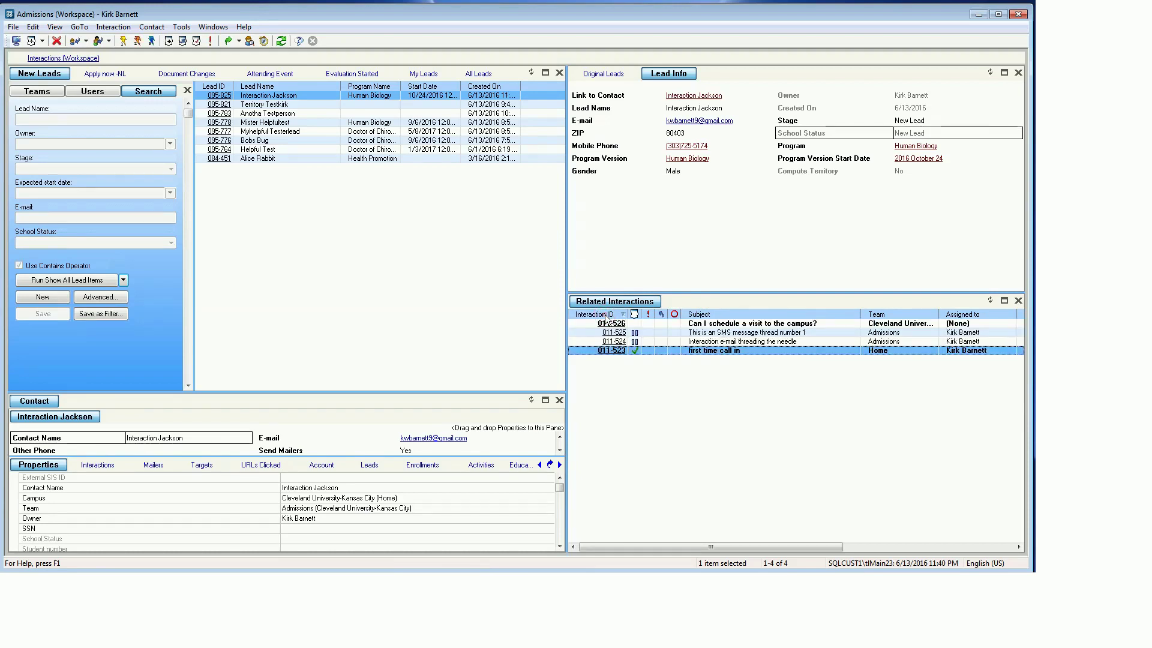
pyautogui.click(607, 315)
pyautogui.click(607, 316)
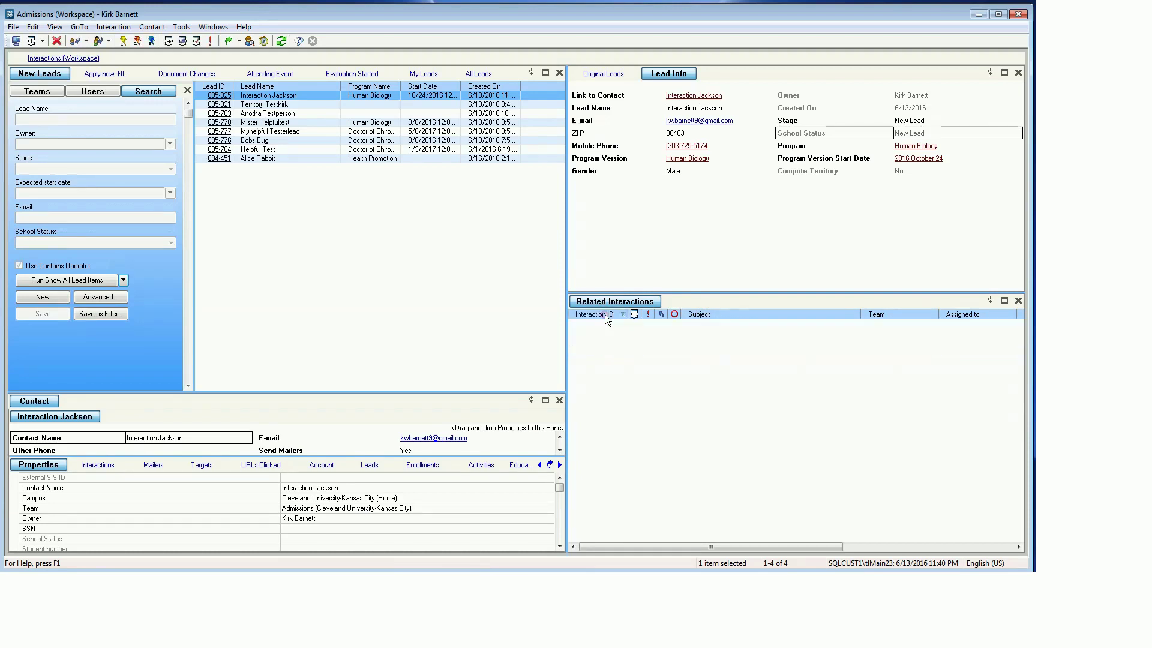
# Sort the New Leads list by Lead Name in descending order
pyautogui.click(312, 85)
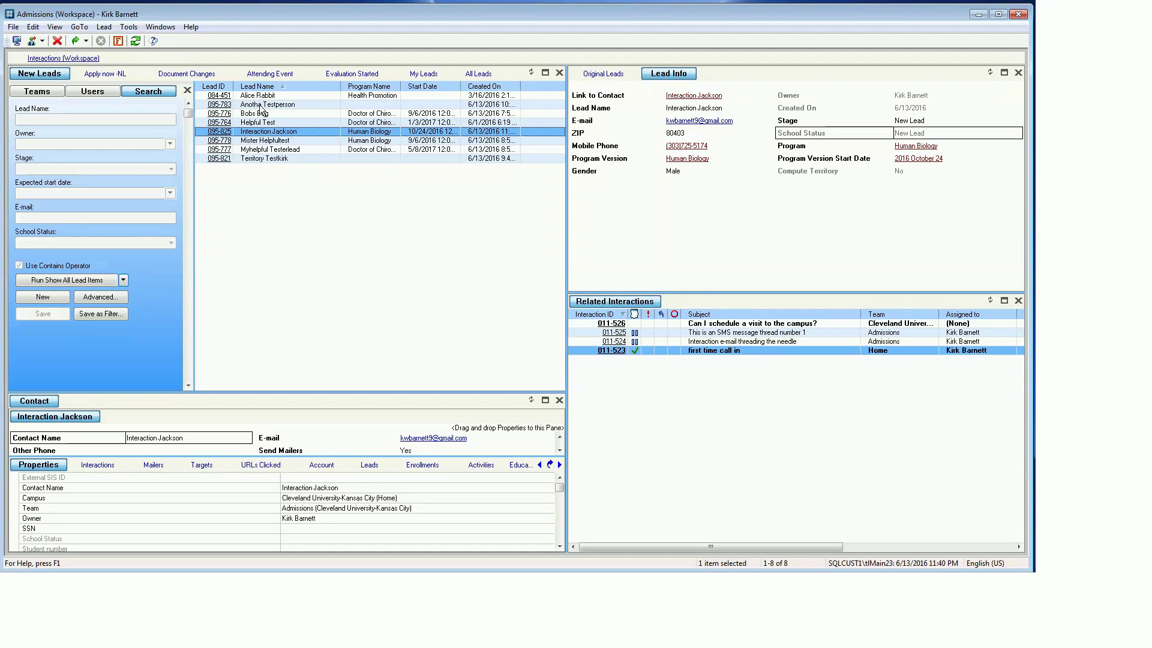
pyautogui.click(286, 86)
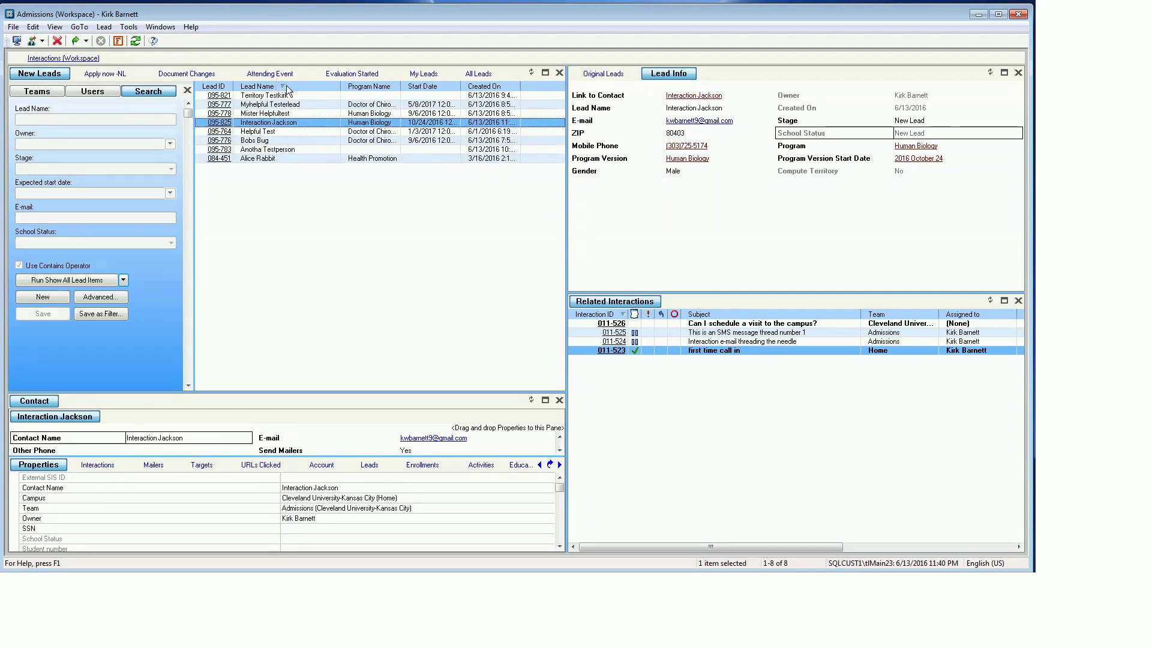
# Sort the New Leads list by Lead ID in descending order
pyautogui.click(222, 86)
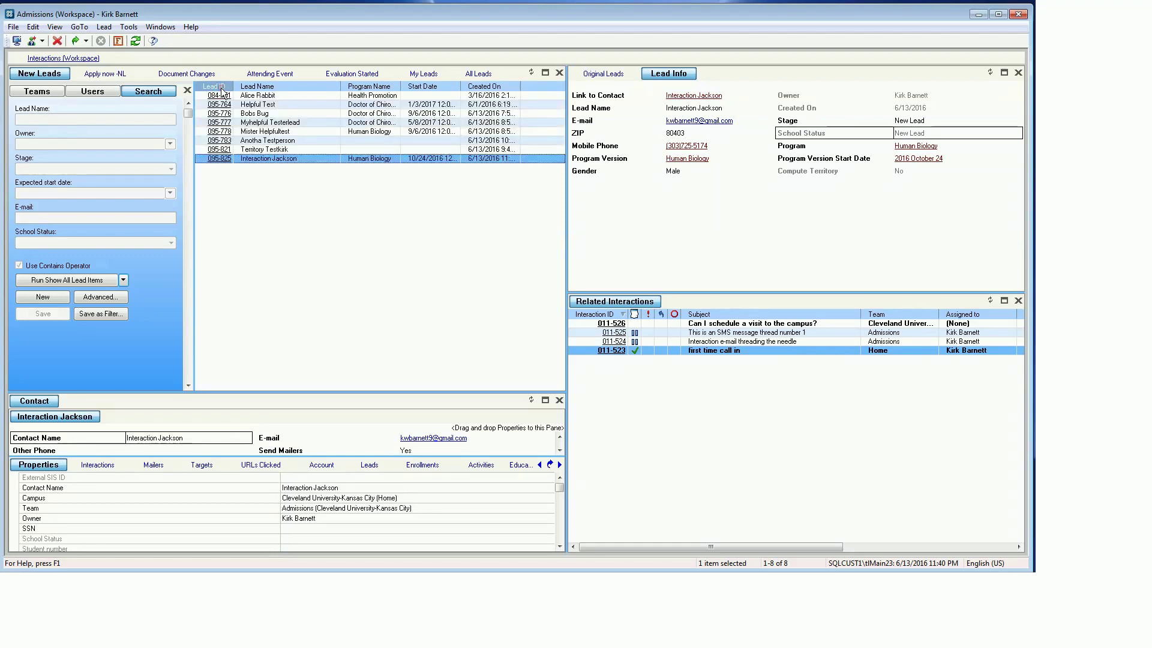
pyautogui.click(222, 87)
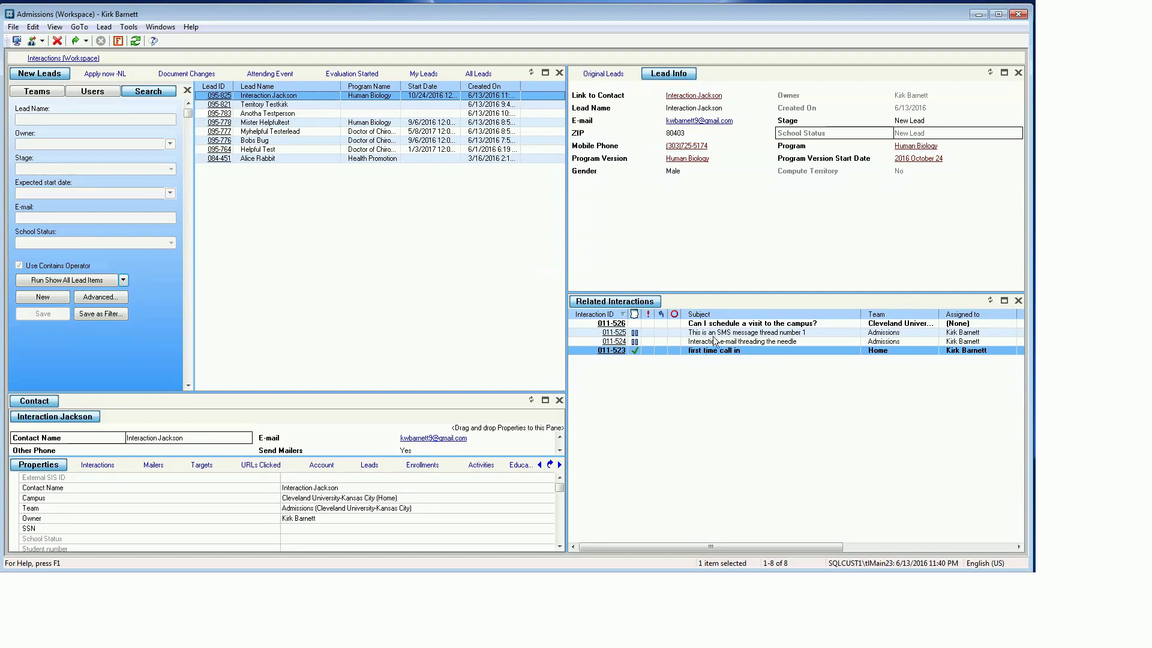
# Add the Follow Up Date column from Interaction Properties to the Related Interactions list, between Team and Assigned to, and select the e-mail interaction
pyautogui.rightClick(726, 316)
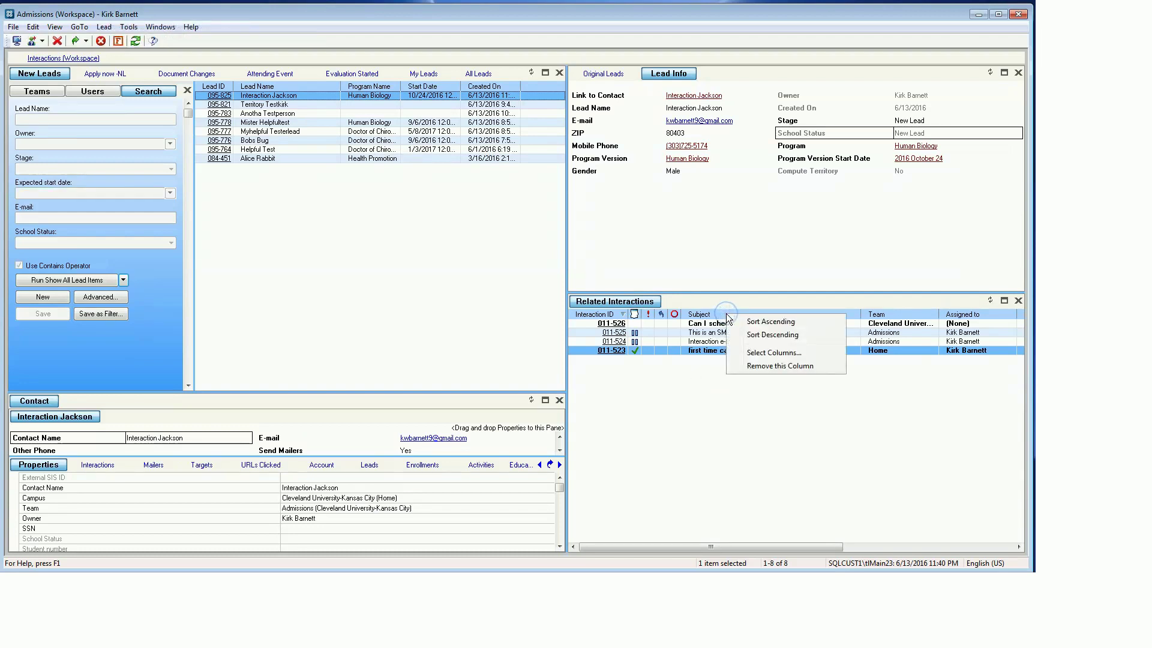
pyautogui.click(750, 354)
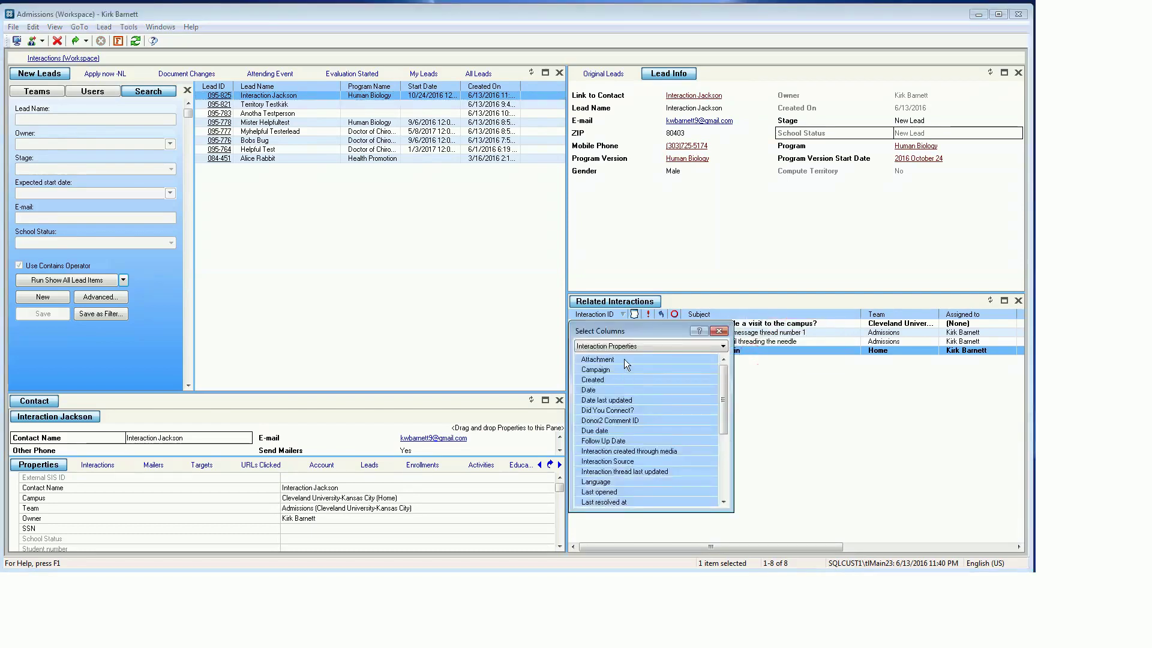
pyautogui.moveTo(628, 328); pyautogui.dragTo(472, 328)
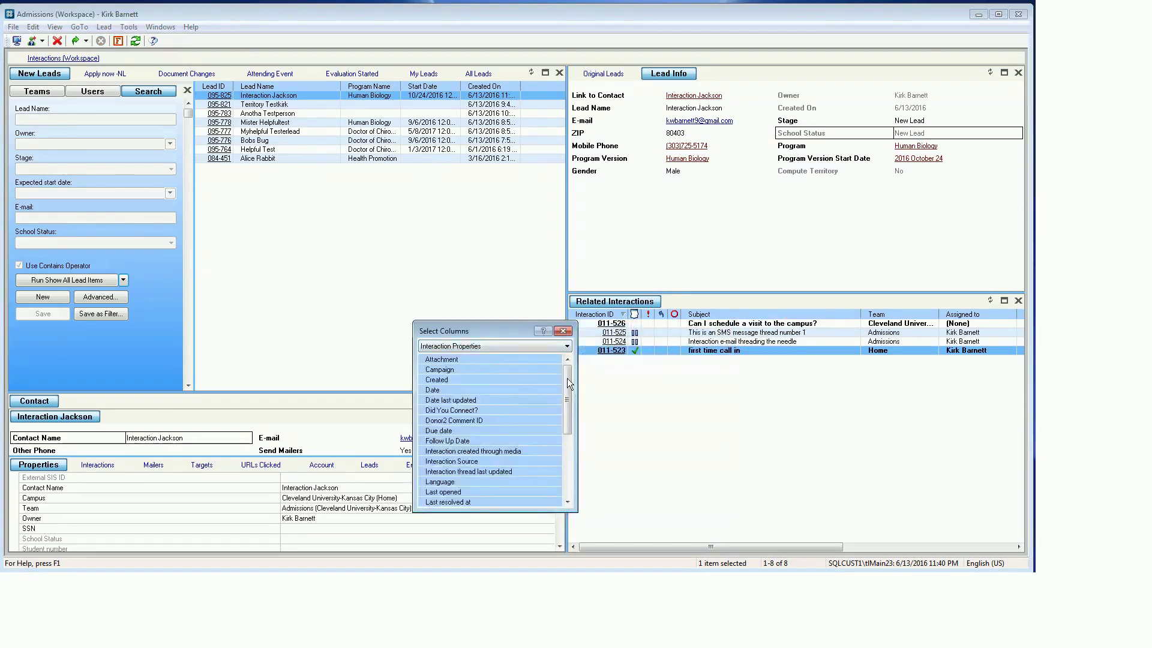
pyautogui.moveTo(567, 378)
pyautogui.mouseDown()
pyautogui.moveTo(559, 463)
pyautogui.moveTo(566, 362)
pyautogui.mouseUp()
pyautogui.click(561, 346)
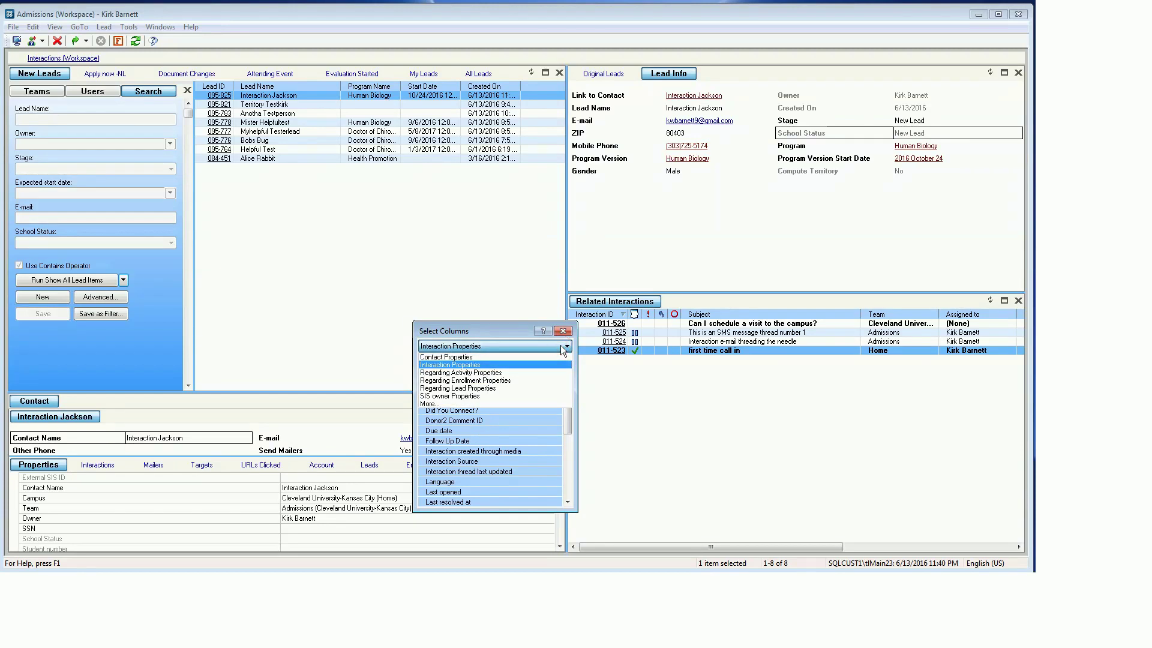
pyautogui.click(562, 346)
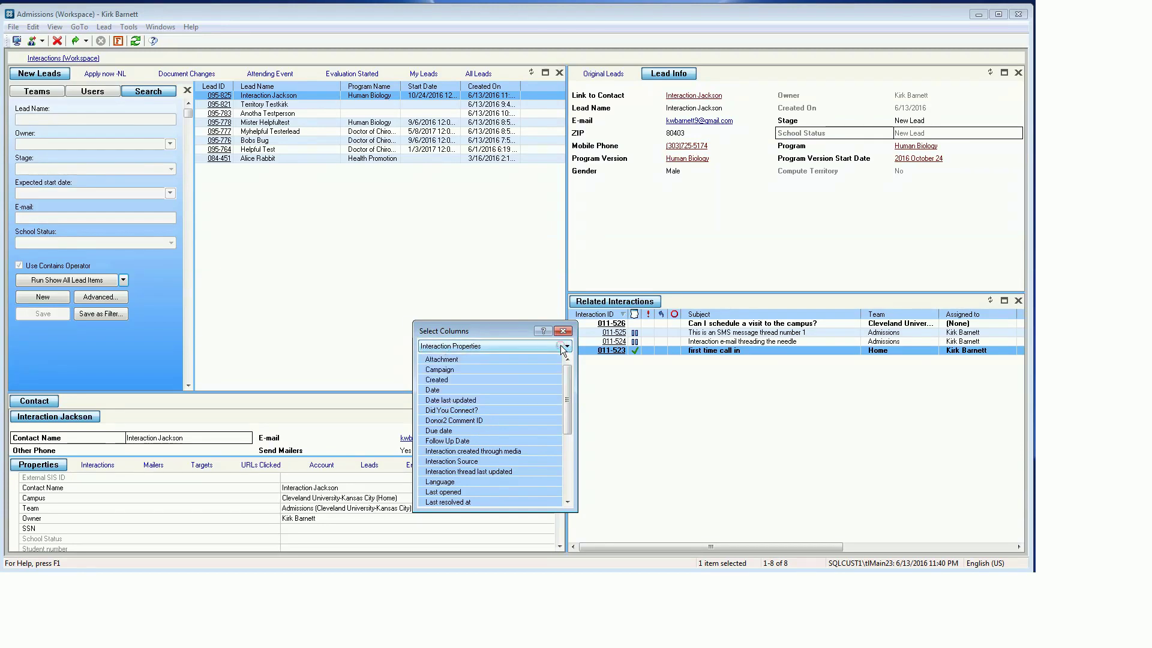
pyautogui.click(561, 347)
pyautogui.click(527, 347)
pyautogui.moveTo(569, 402)
pyautogui.mouseDown()
pyautogui.moveTo(570, 447)
pyautogui.moveTo(570, 415)
pyautogui.mouseUp()
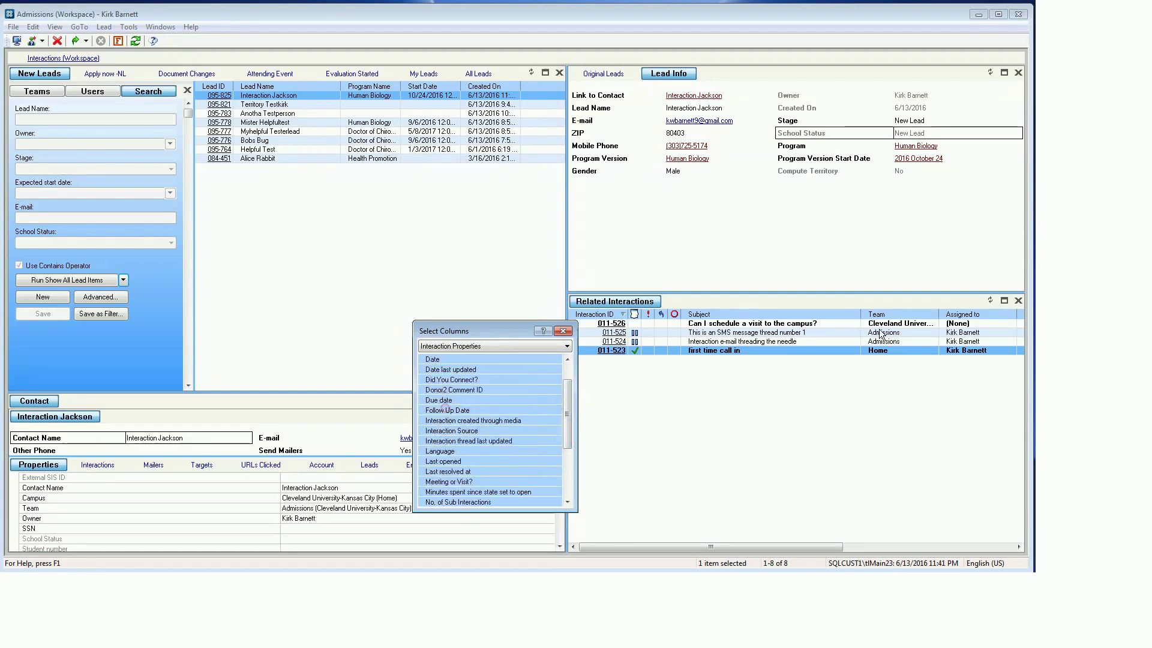
pyautogui.moveTo(447, 412); pyautogui.dragTo(940, 314)
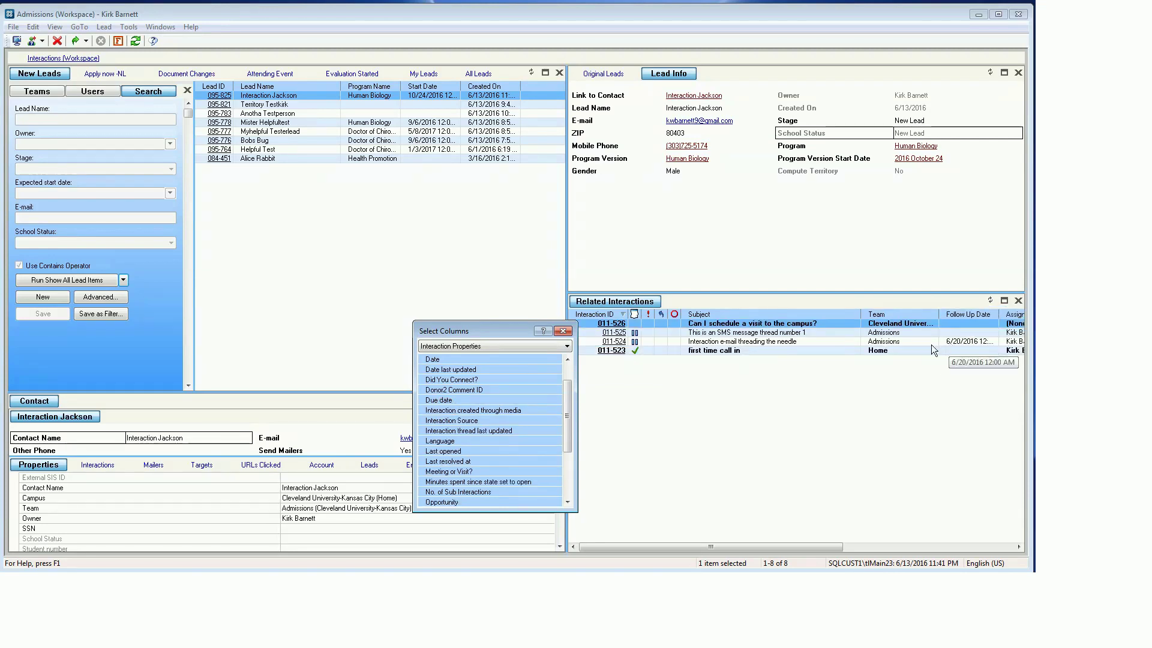
pyautogui.click(978, 342)
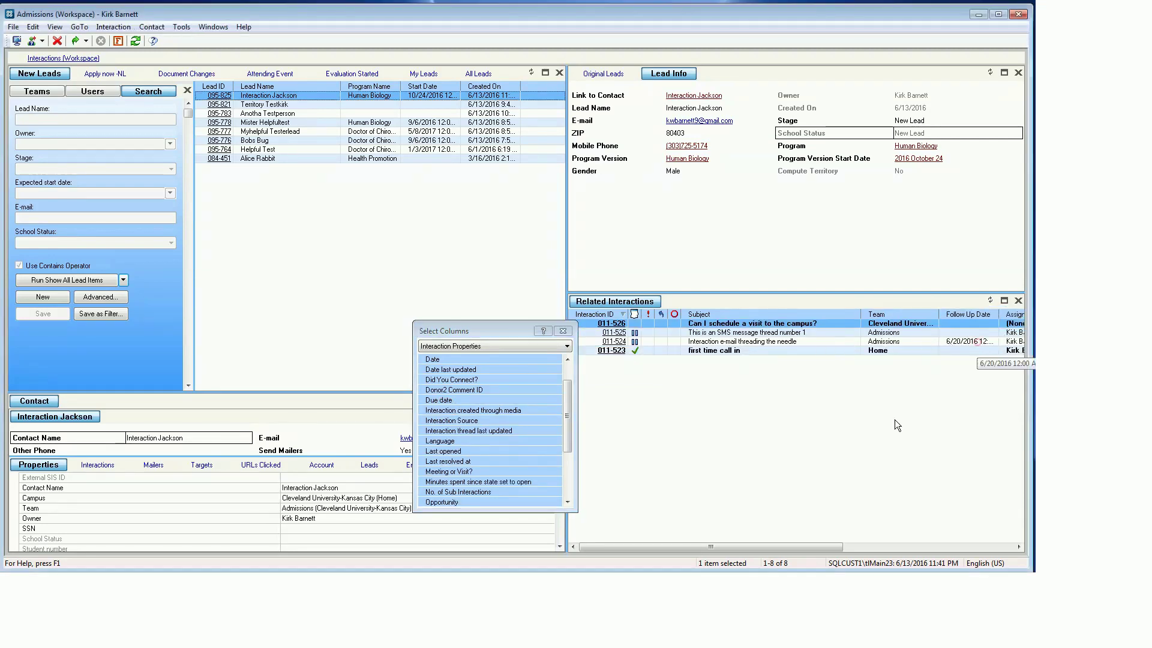
pyautogui.click(570, 332)
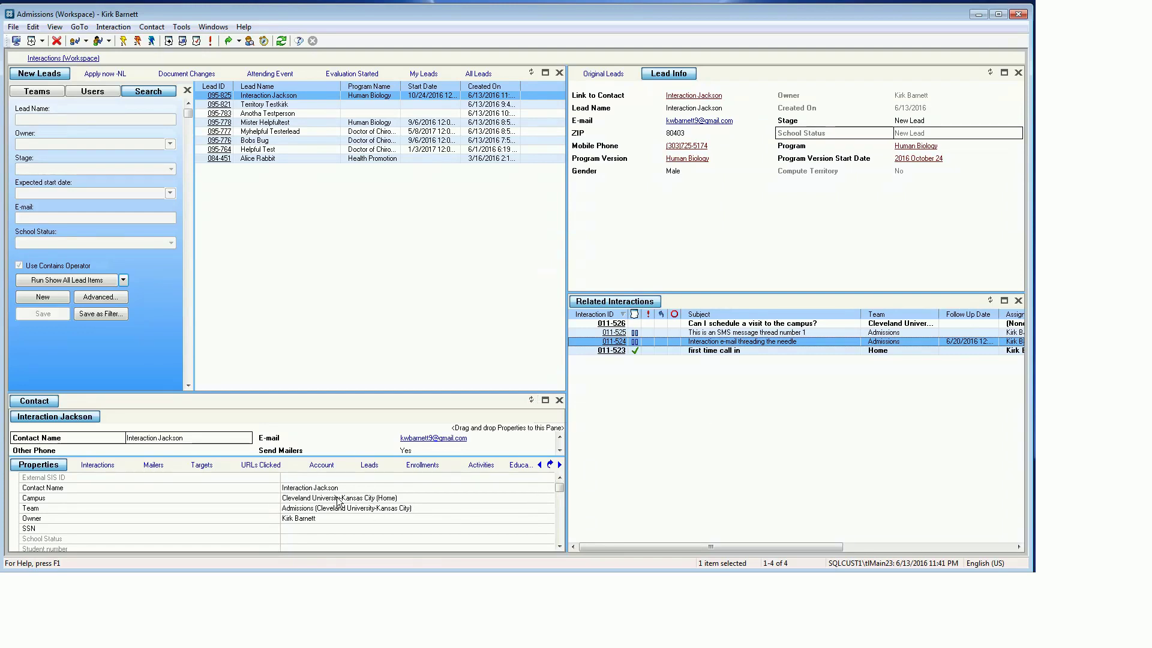
# Look through the contact's Interactions, Mailers, Account and CRM Doc's sections
pyautogui.click(303, 423)
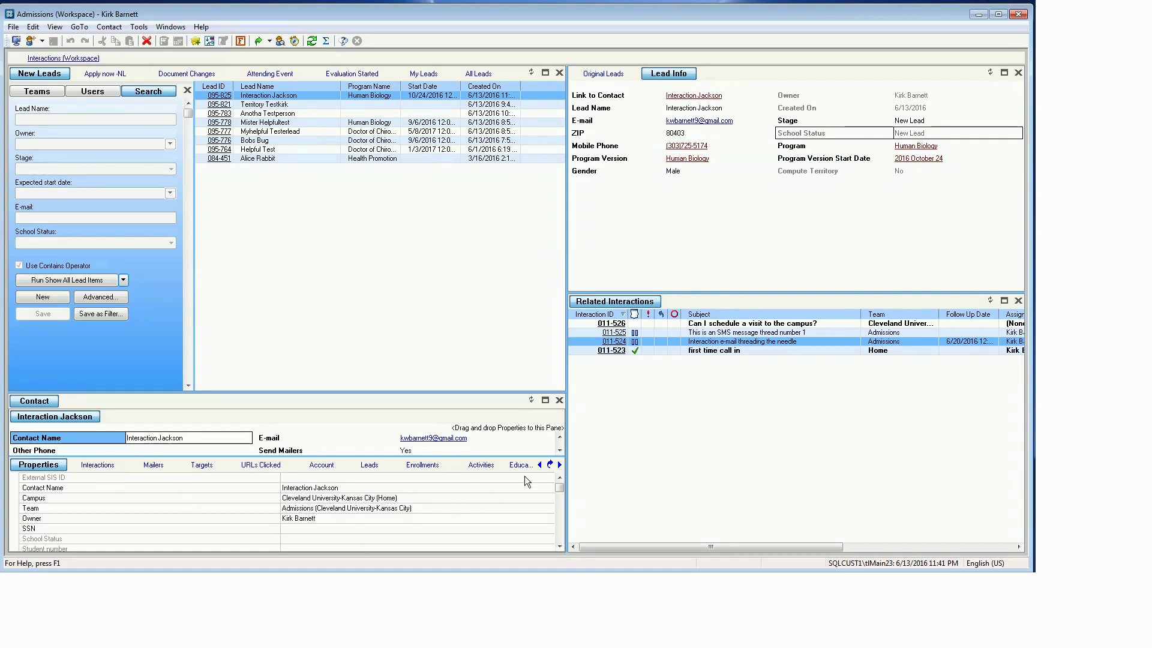
pyautogui.click(550, 464)
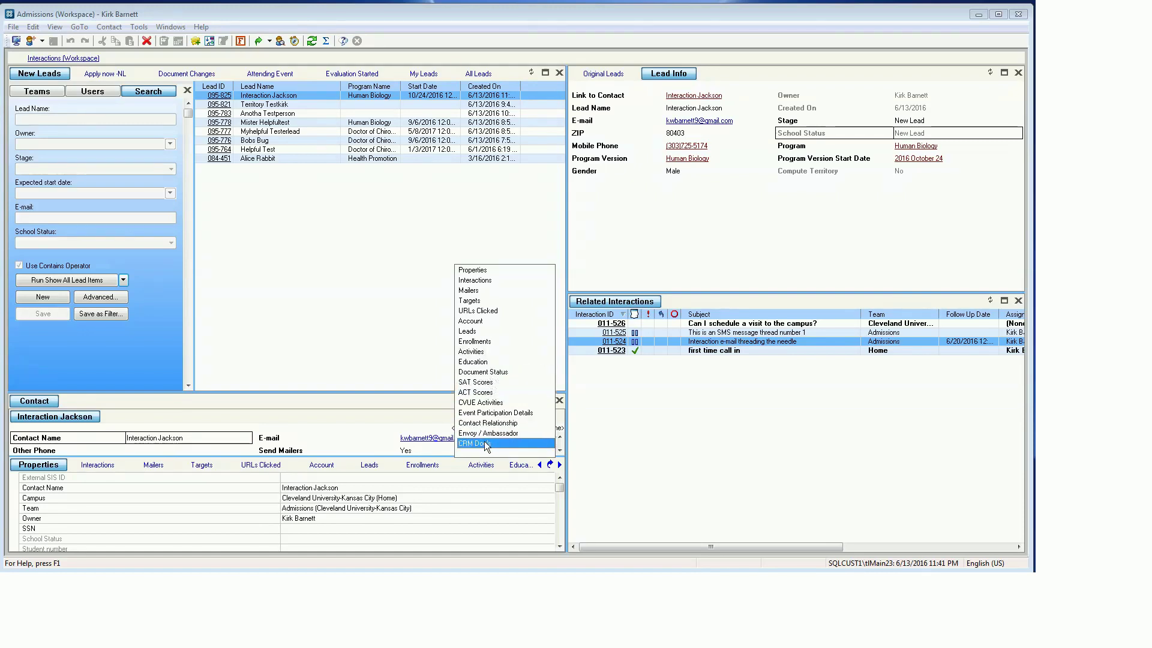
pyautogui.click(473, 280)
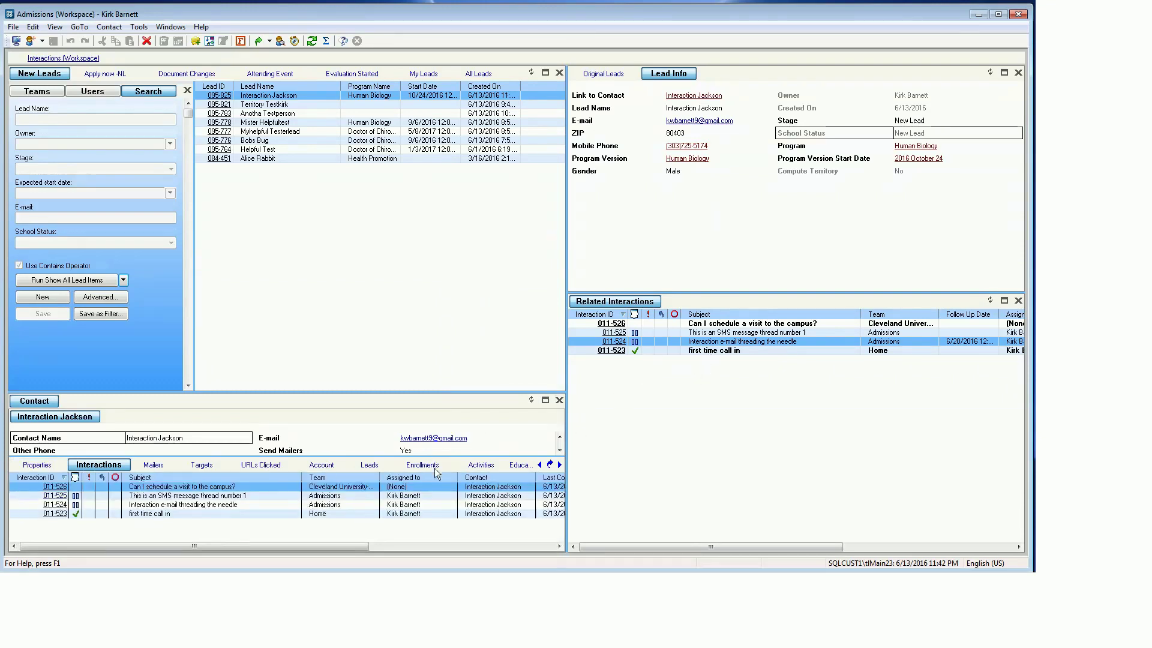
pyautogui.click(550, 463)
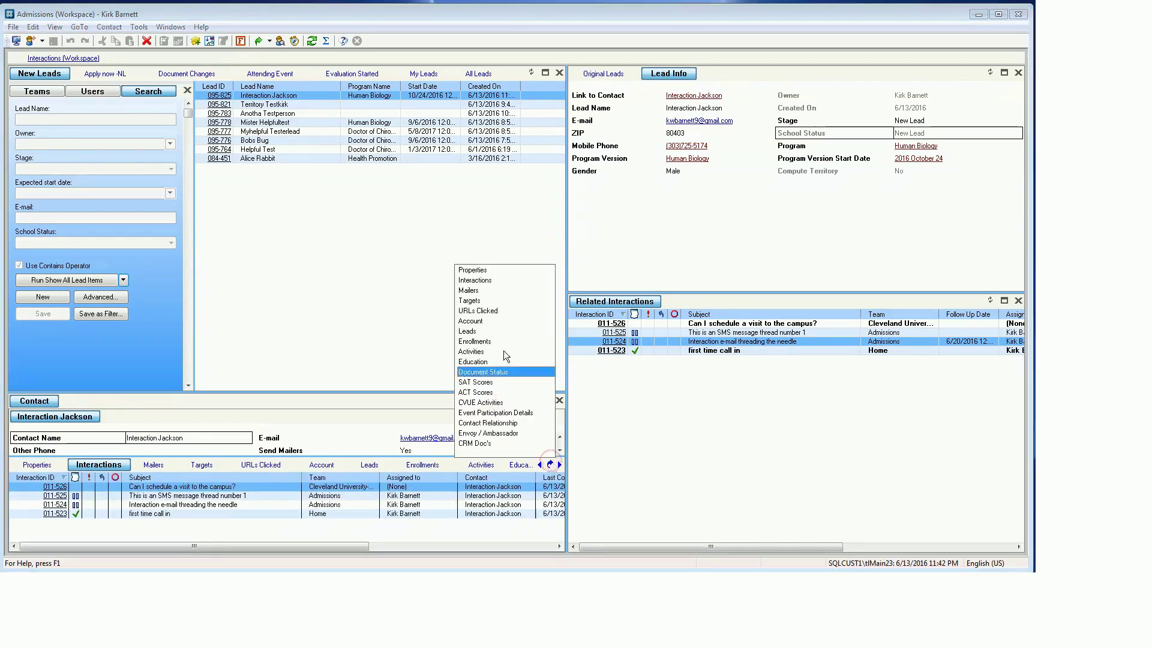
pyautogui.click(487, 291)
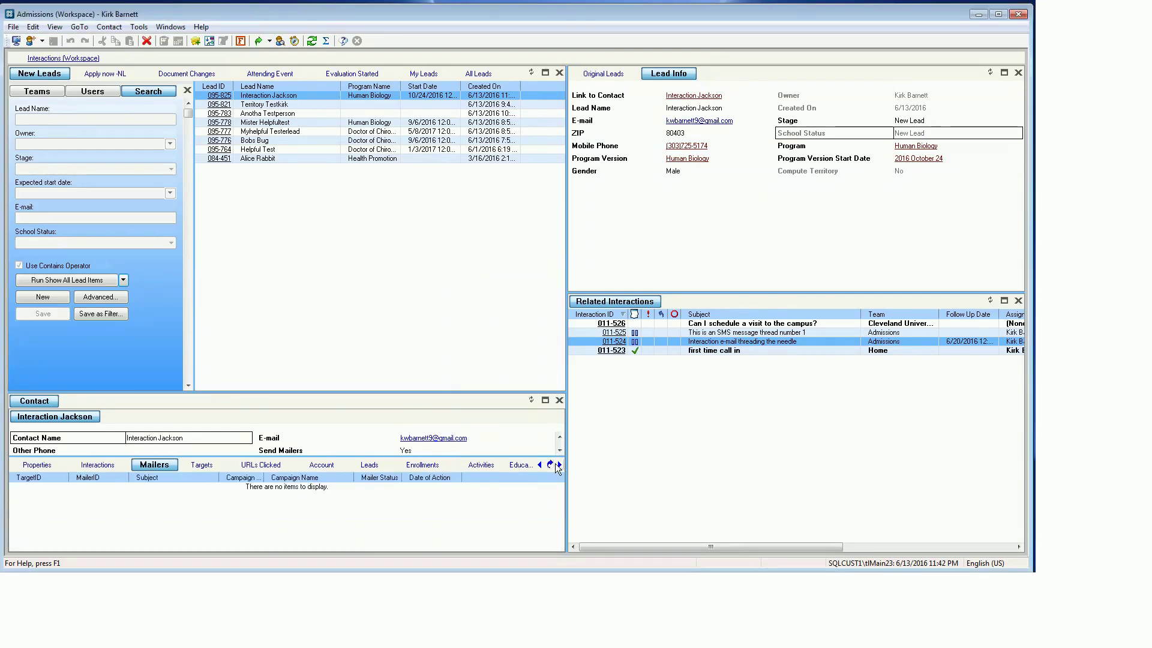
pyautogui.click(551, 463)
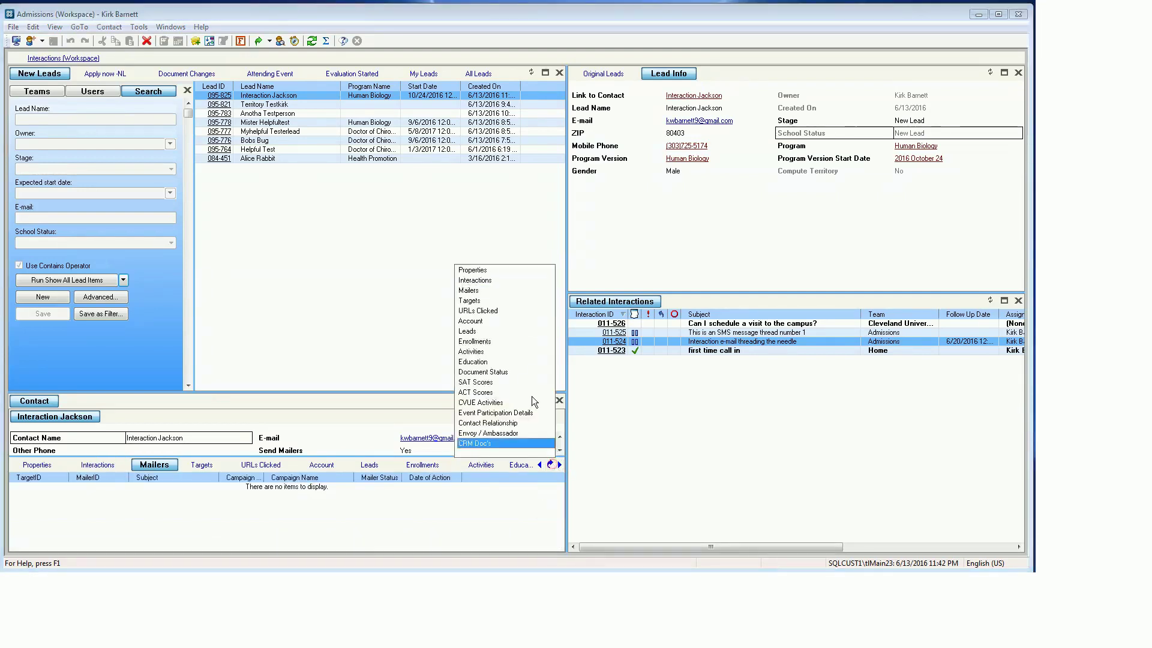
pyautogui.click(476, 322)
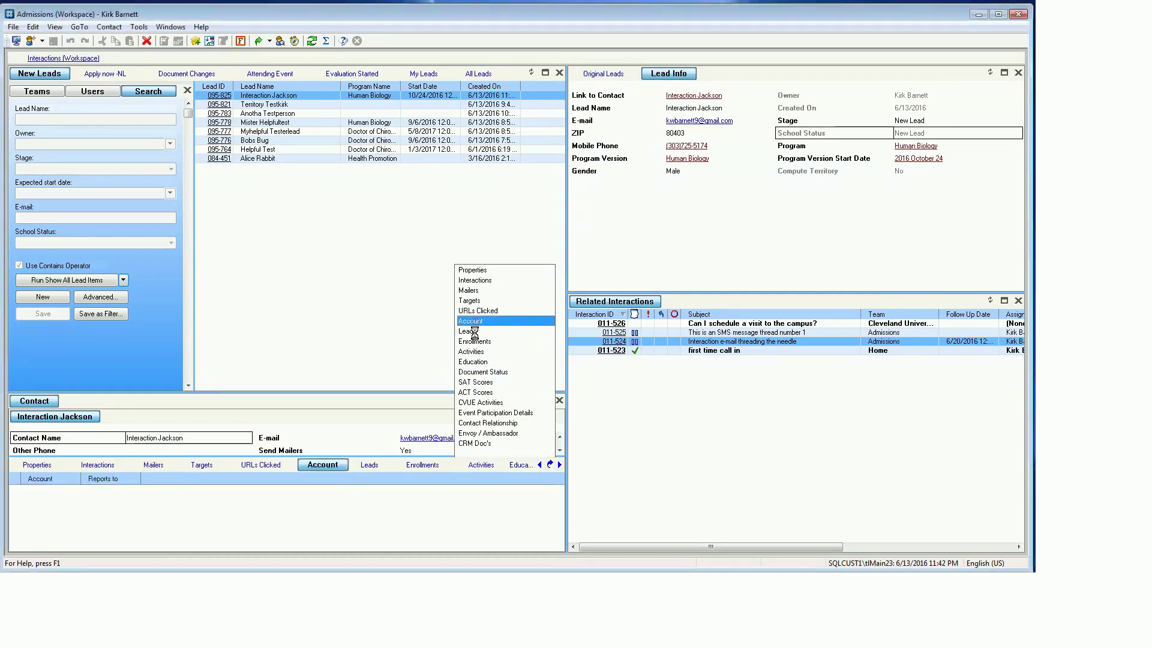
pyautogui.click(549, 465)
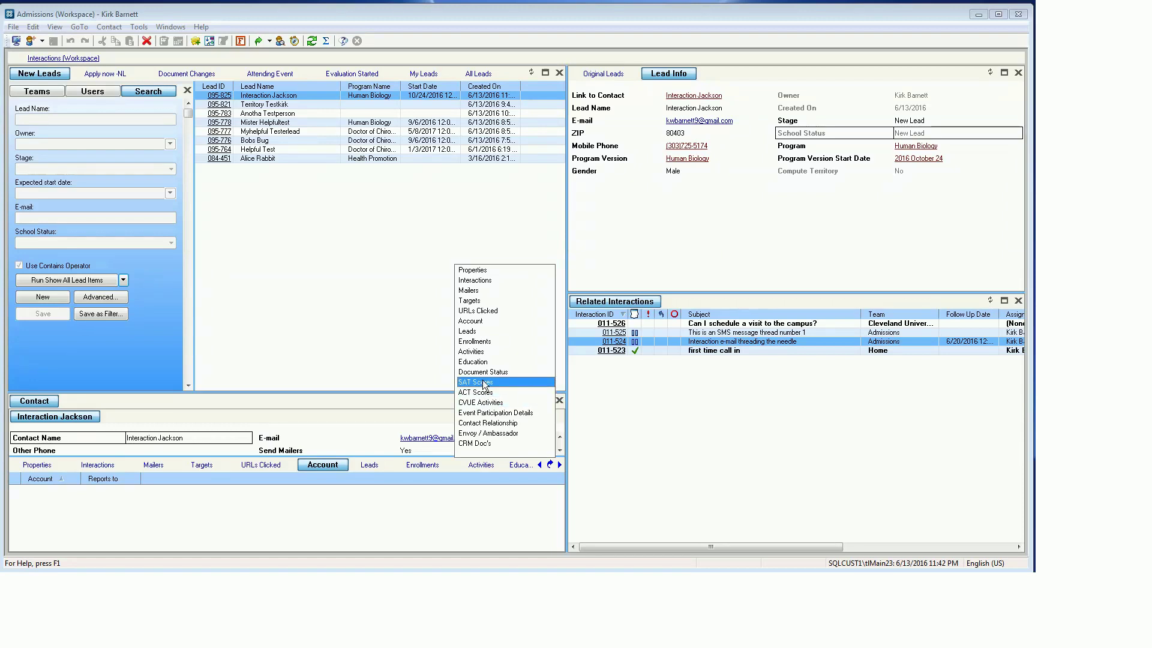
pyautogui.click(474, 443)
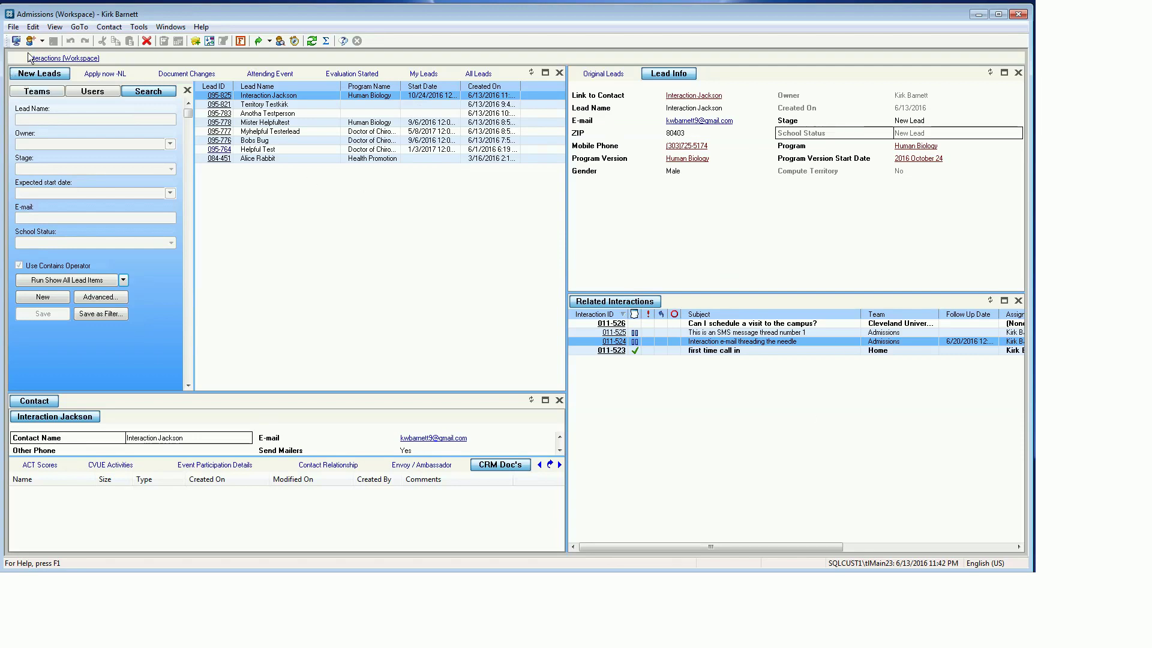
# Open the Interactions workspace in a wider window and sort its open and pending interactions by Interaction ID in descending order
pyautogui.click(51, 58)
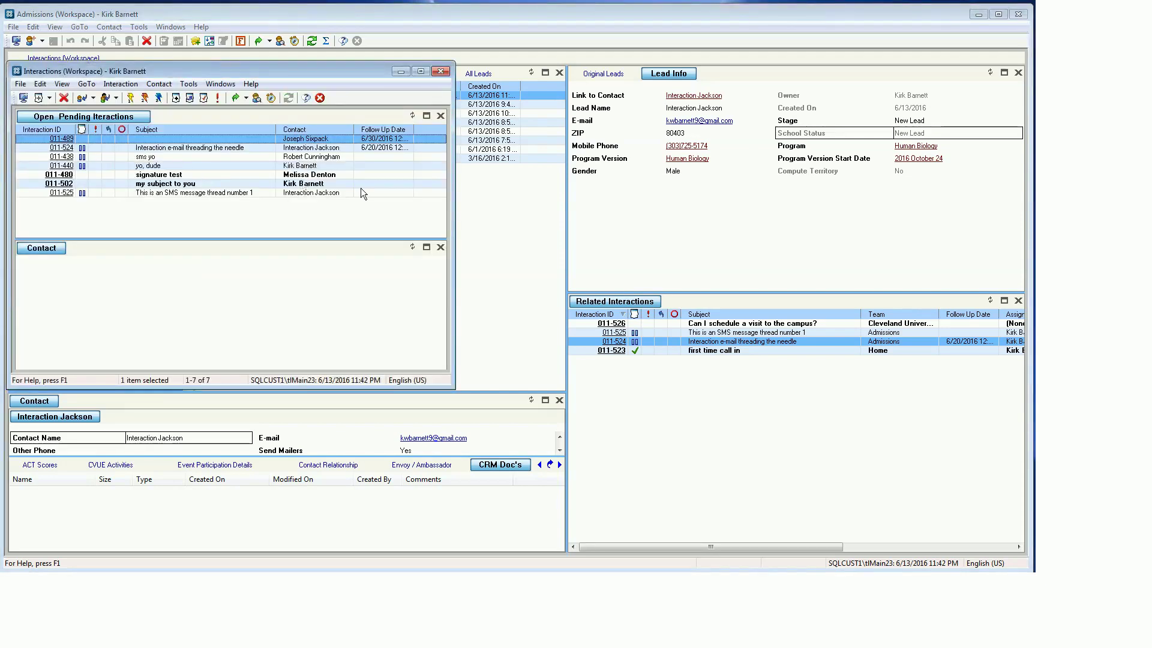
pyautogui.moveTo(455, 178); pyautogui.dragTo(688, 179)
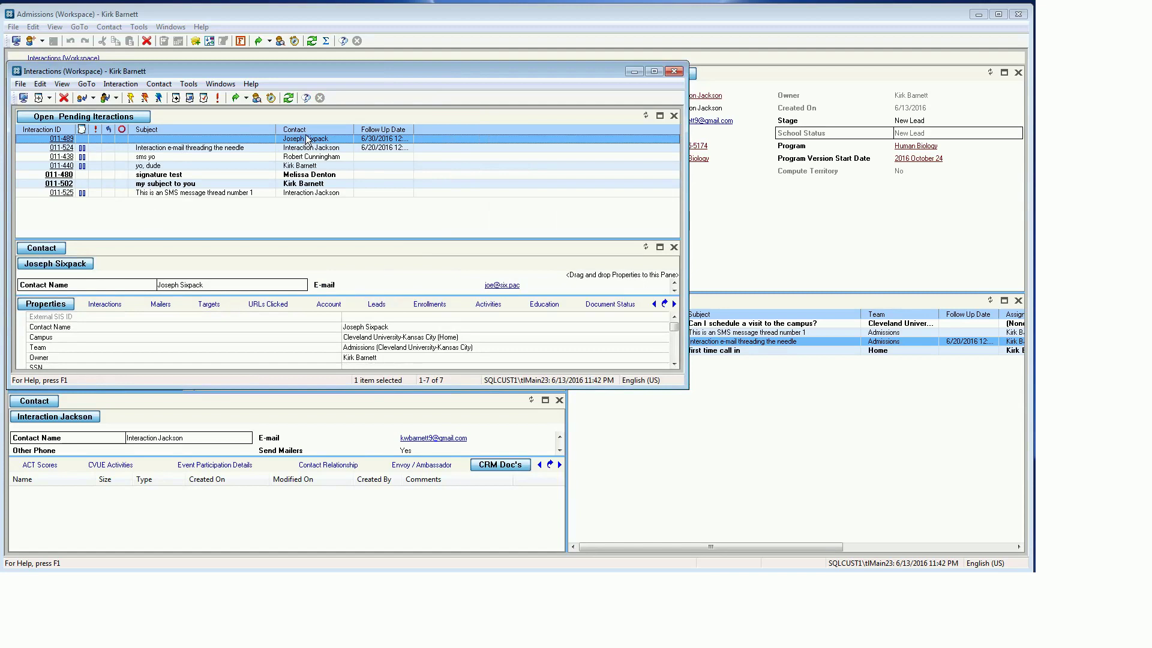
pyautogui.click(45, 130)
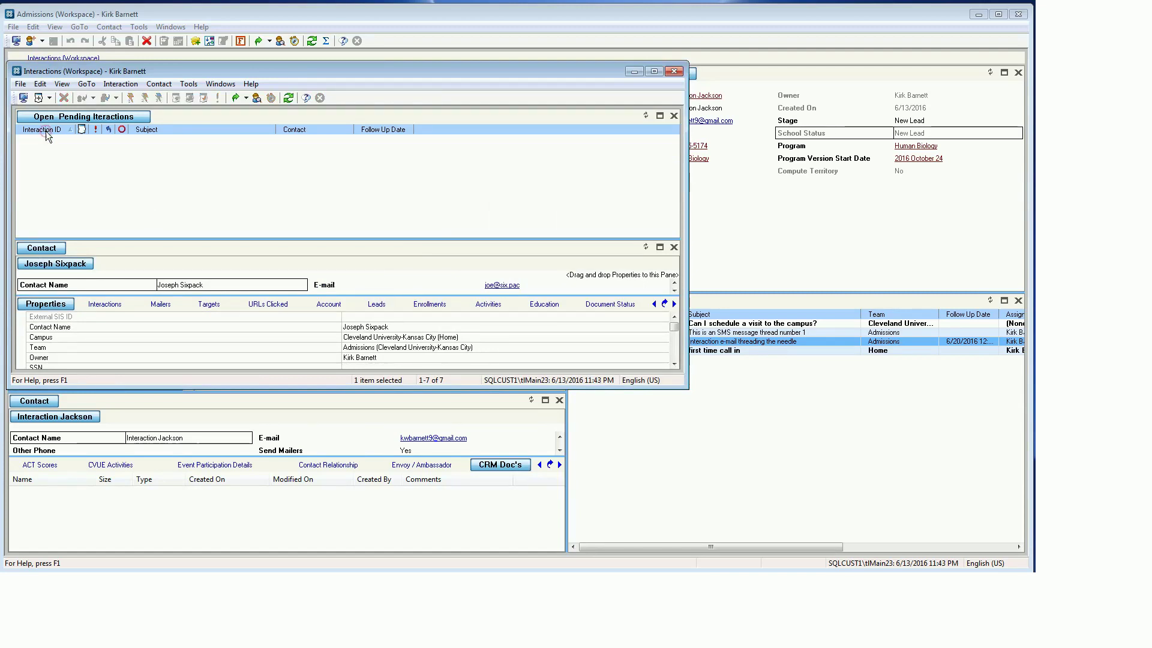
pyautogui.click(46, 131)
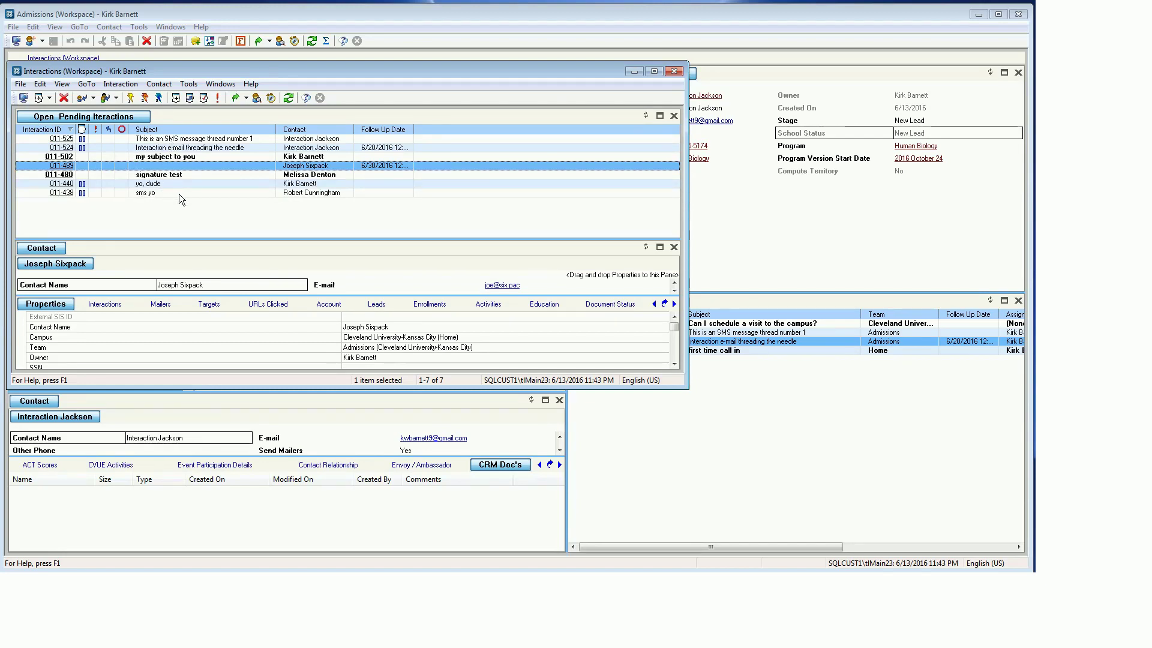
# Open the interaction "This is an SMS message thread number 1" to view its conversation and reply form, and close it again
pyautogui.click(195, 138)
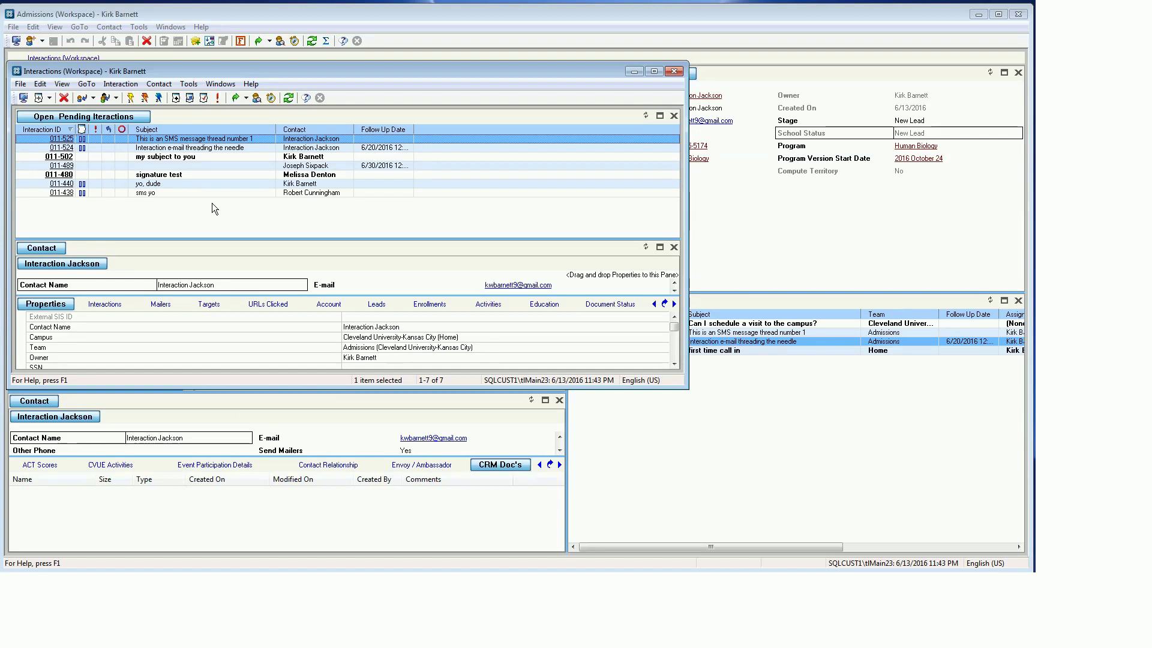
pyautogui.doubleClick(196, 139)
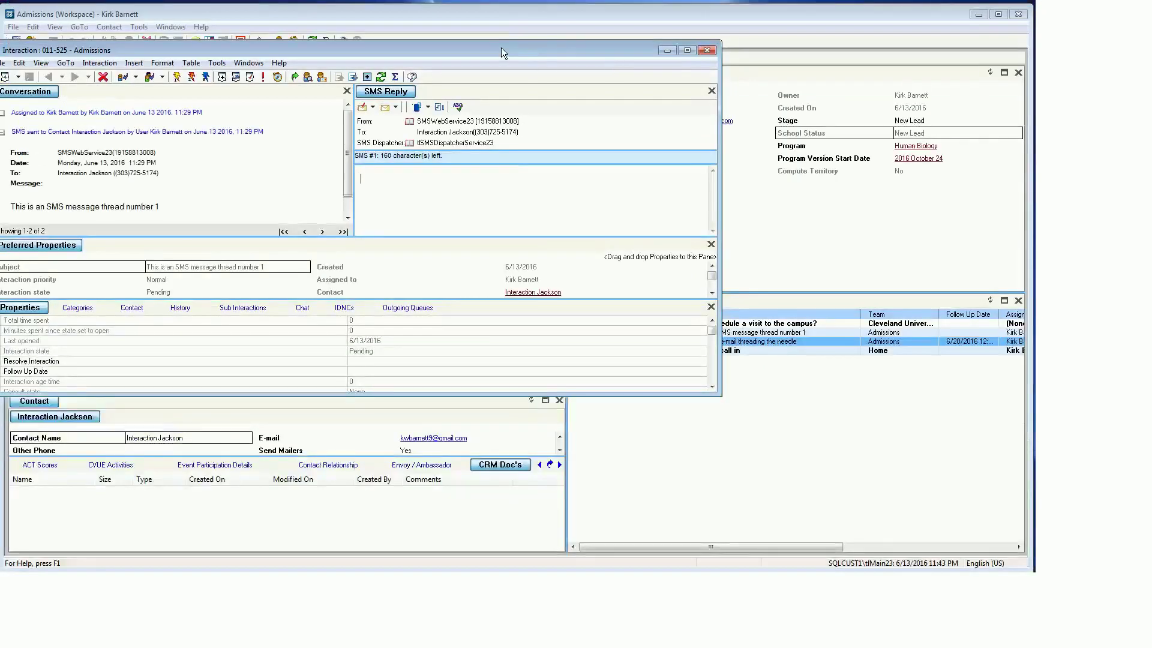
pyautogui.doubleClick(502, 48)
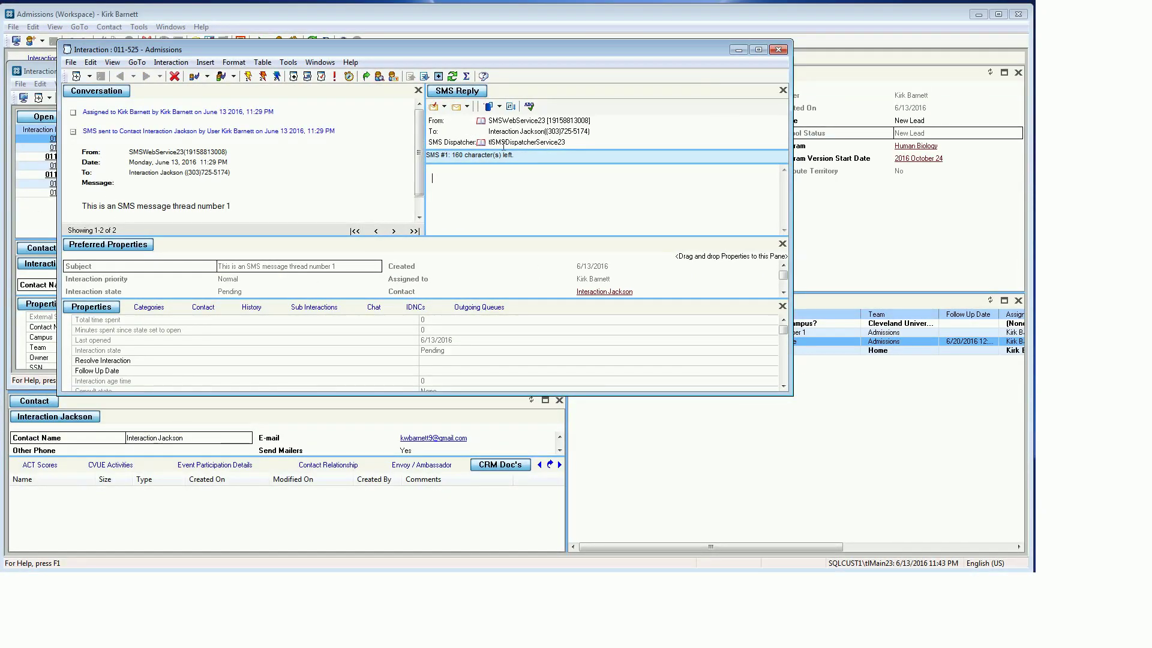
pyautogui.click(778, 49)
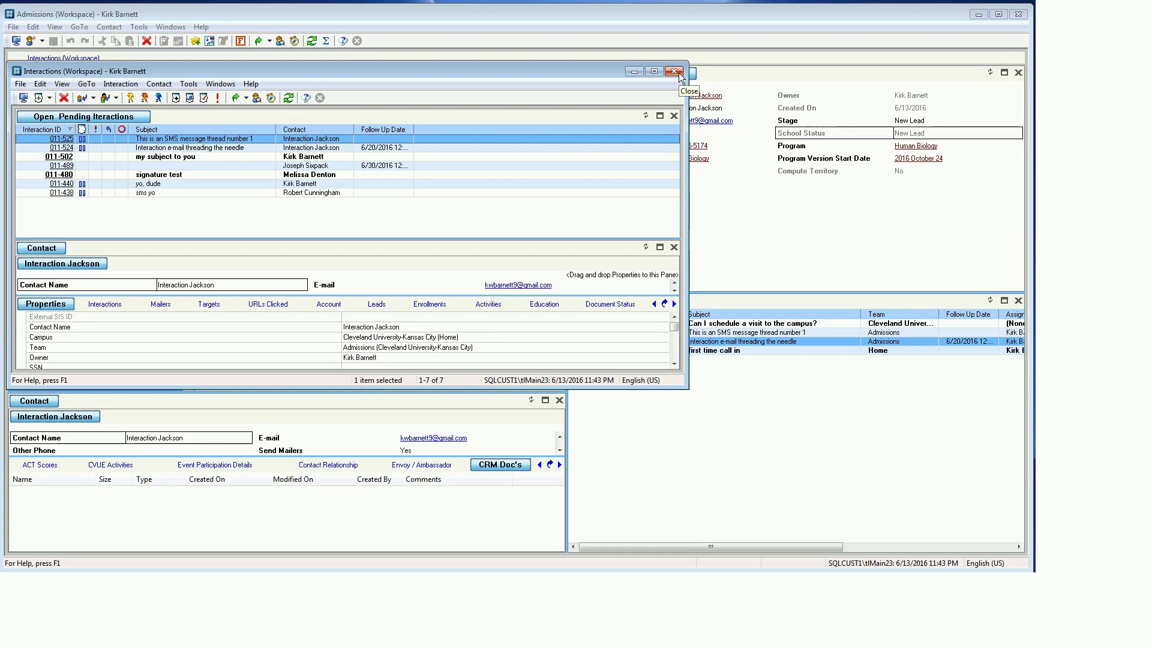
# Widen the Interactions workspace window further and switch back to the Admissions workspace
pyautogui.moveTo(688, 90); pyautogui.dragTo(855, 90)
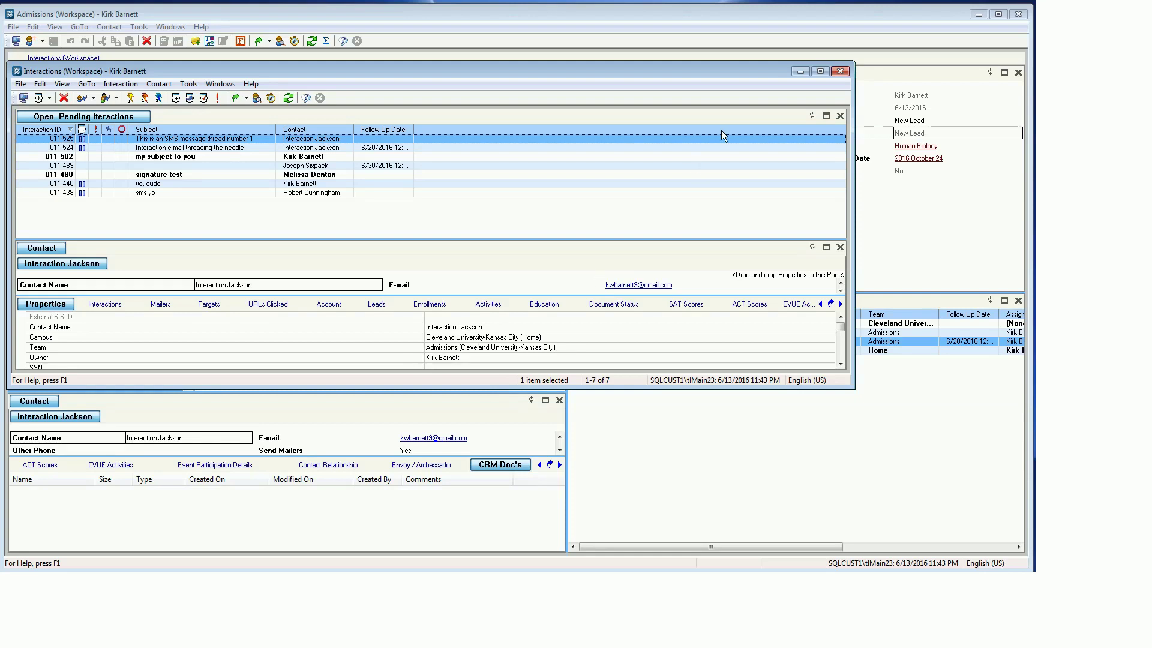
pyautogui.hotkey('alt', 'Tab')
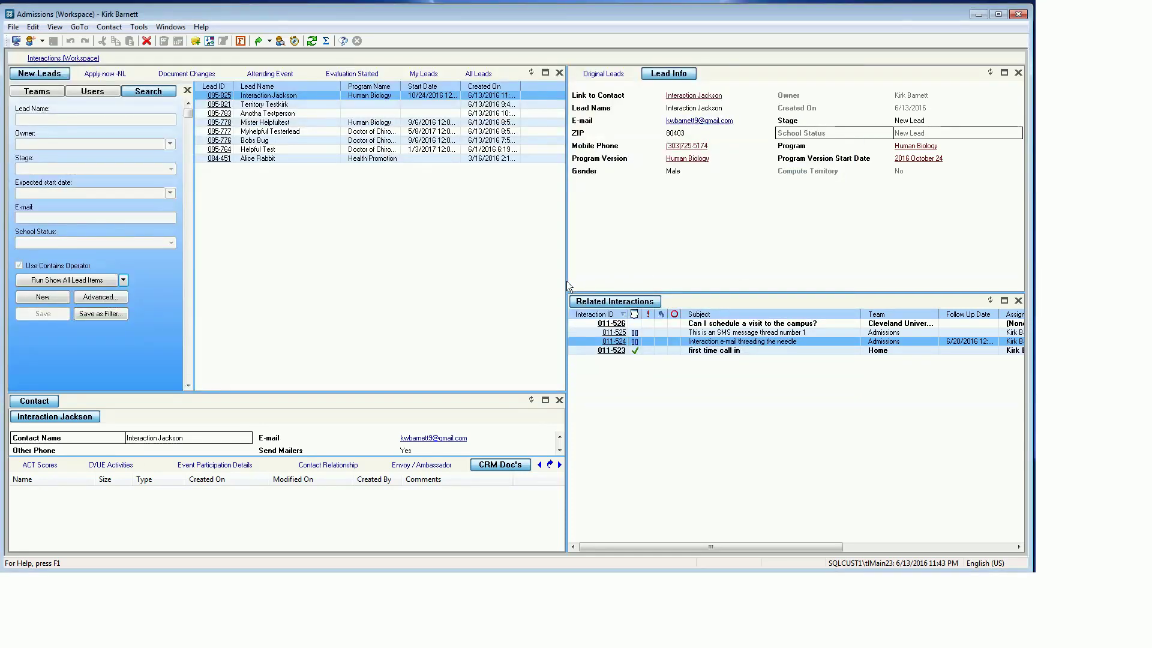
# Resize the Admissions panes: widen the New Leads and Contact area, make the Contact pane taller and the Search pane wider
pyautogui.moveTo(567, 281); pyautogui.dragTo(617, 291)
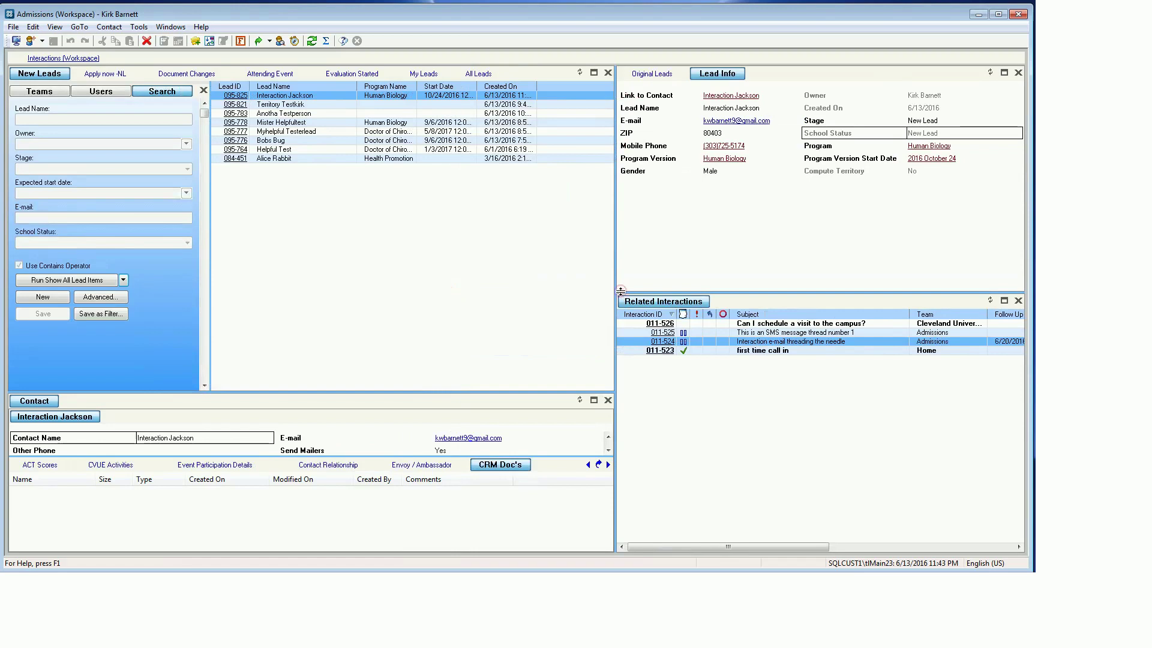
pyautogui.moveTo(531, 392); pyautogui.dragTo(540, 338)
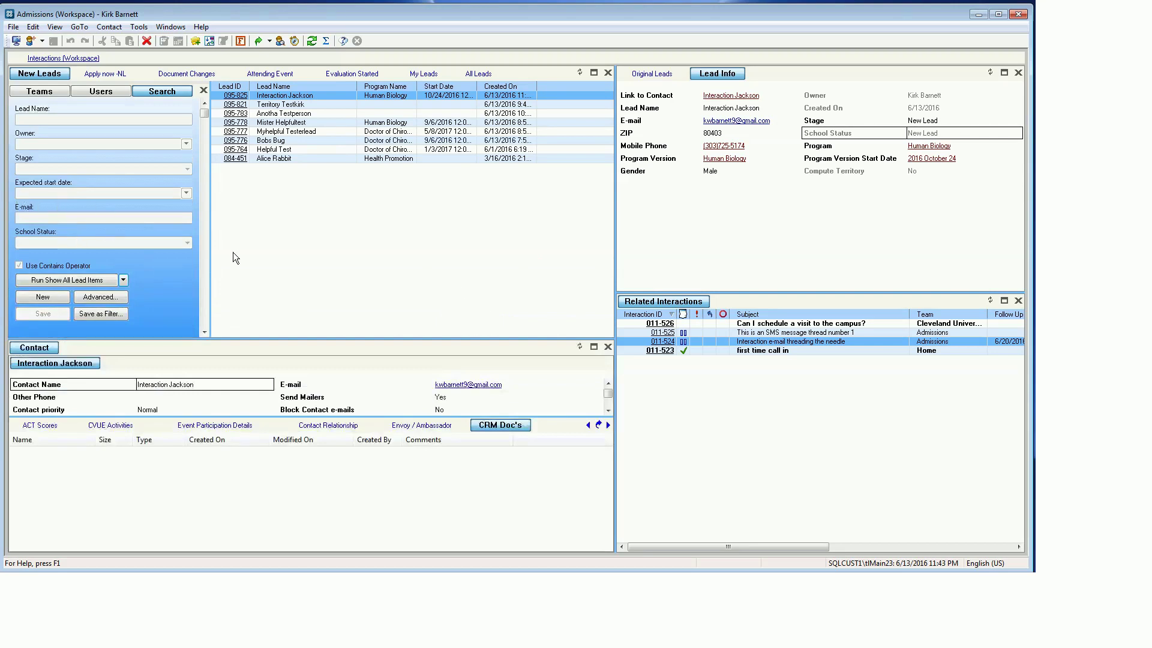
pyautogui.moveTo(209, 254); pyautogui.dragTo(240, 254)
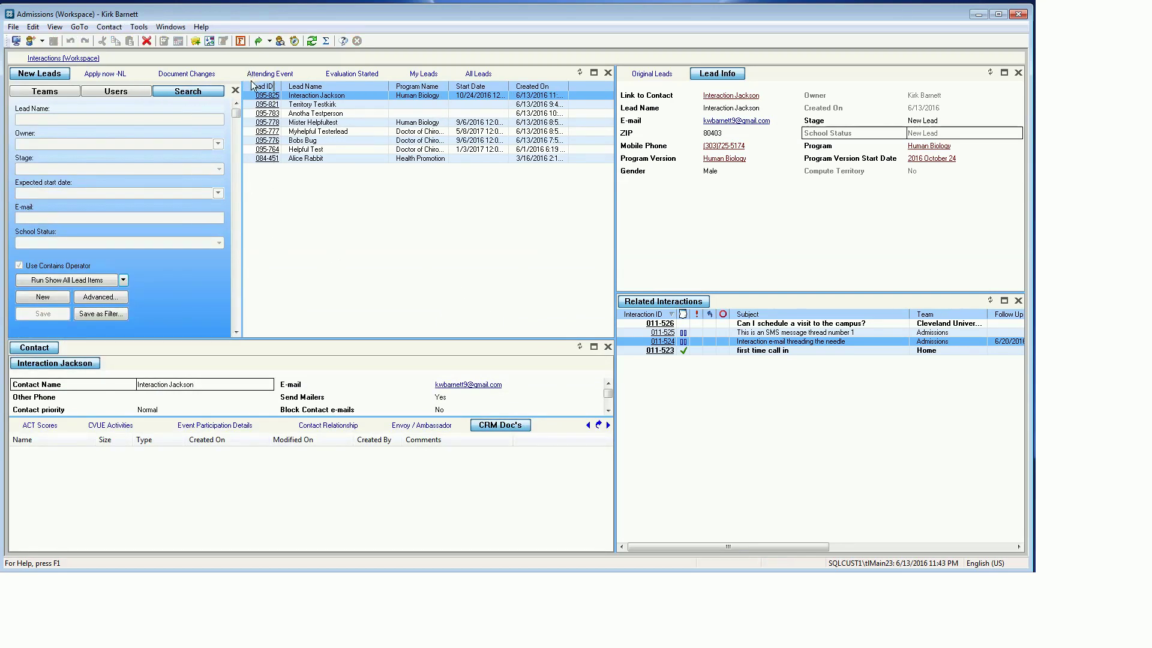
# Close the Search pane and the New Leads pane in the Admissions workspace
pyautogui.click(235, 90)
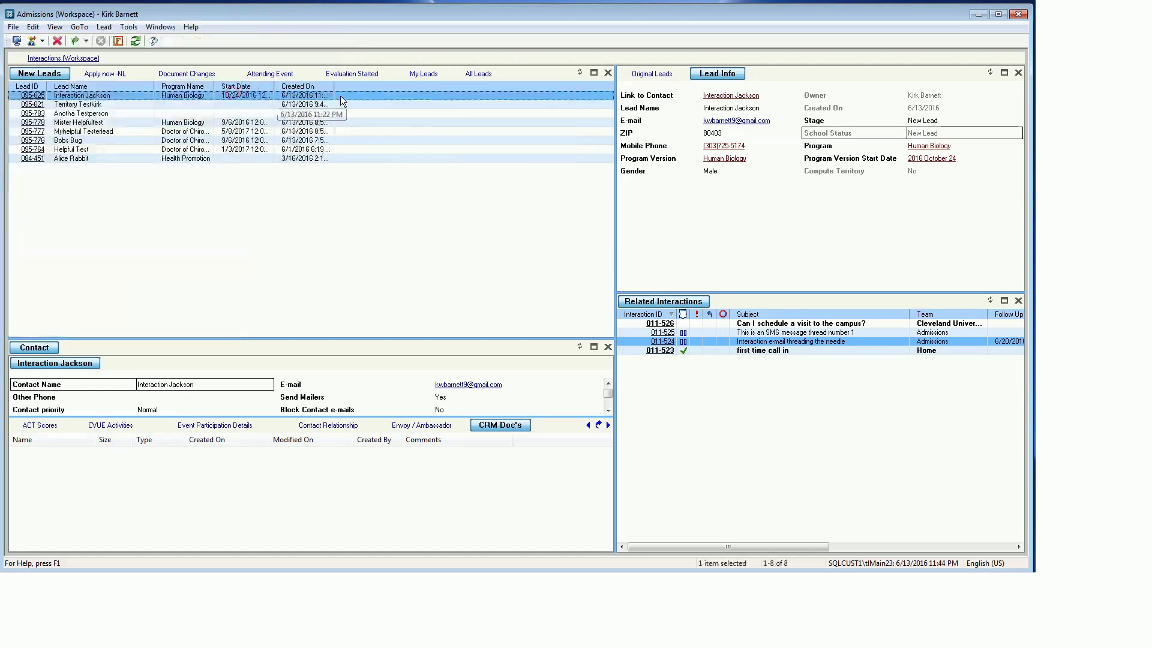
pyautogui.click(607, 73)
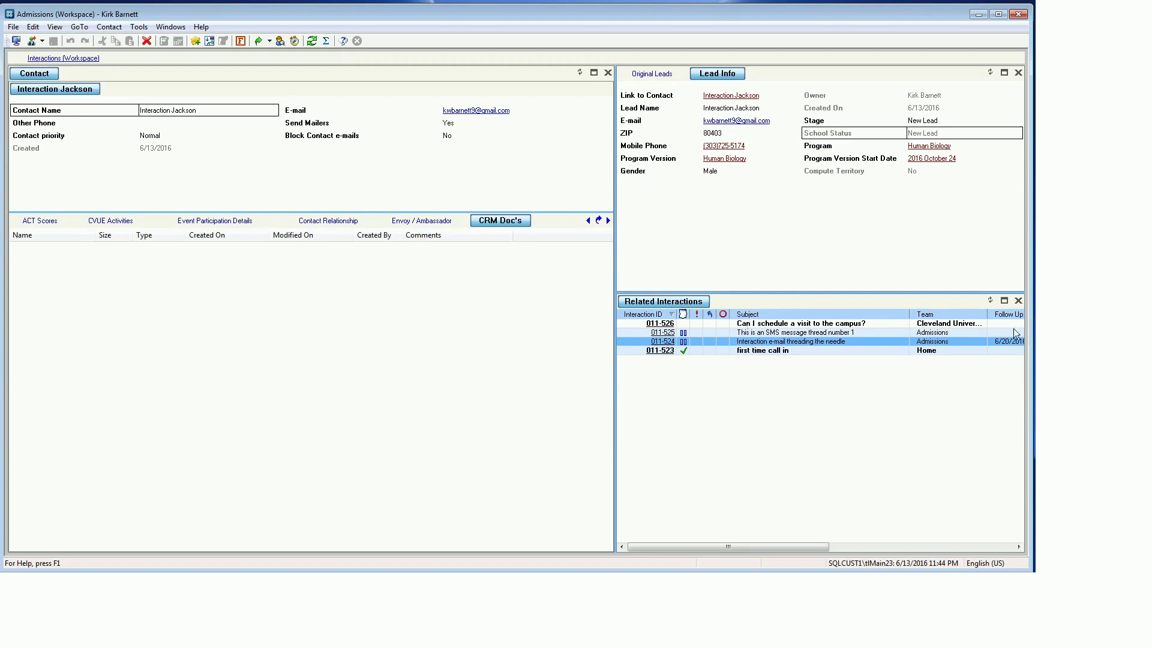
# Close the Related Interactions pane in the Admissions workspace and show it again
pyautogui.click(977, 307)
pyautogui.click(1018, 300)
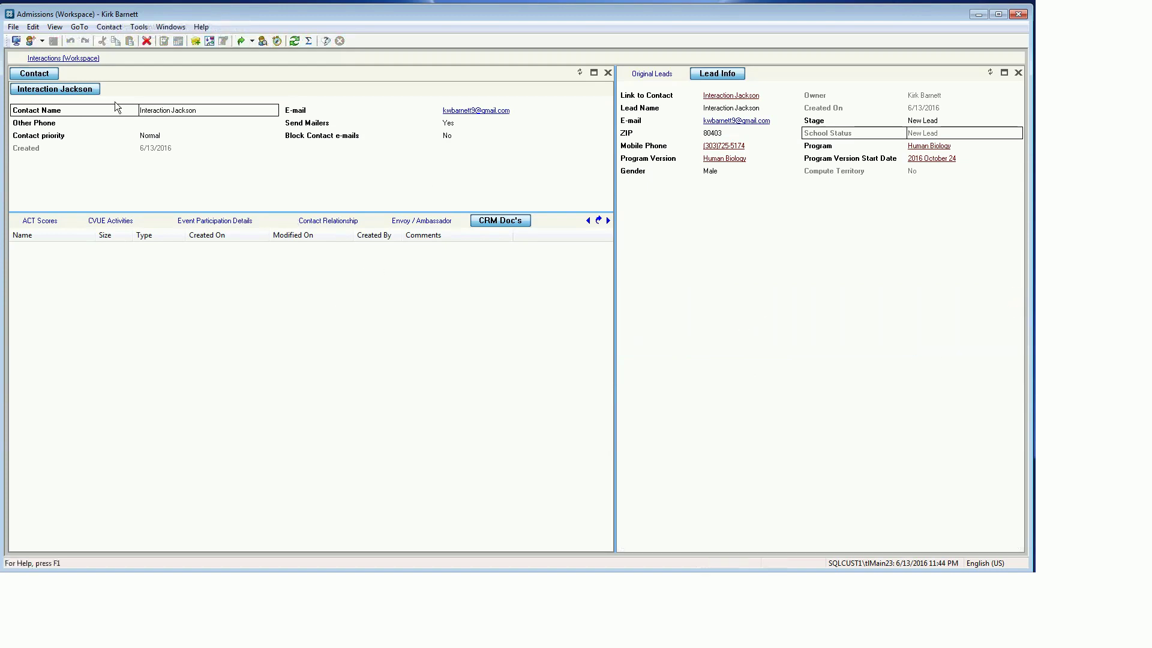
pyautogui.click(54, 26)
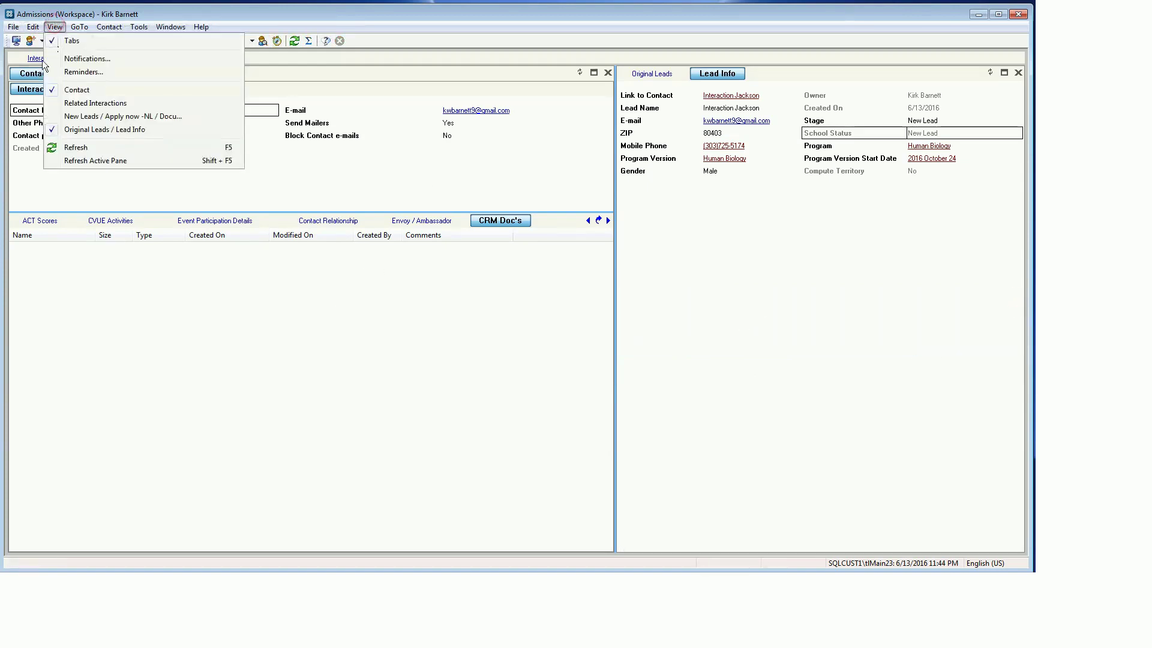
pyautogui.click(80, 103)
# Restore the New Leads / Apply now -NL pane group and its Search Pane in the Admissions workspace
pyautogui.click(58, 27)
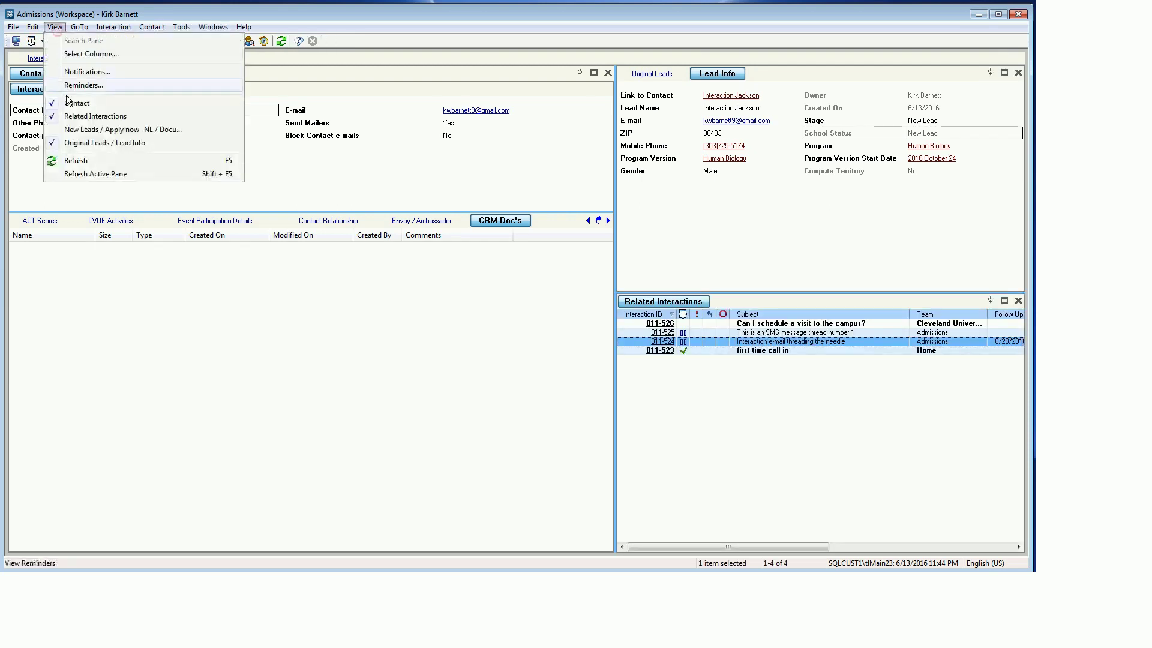
pyautogui.click(72, 118)
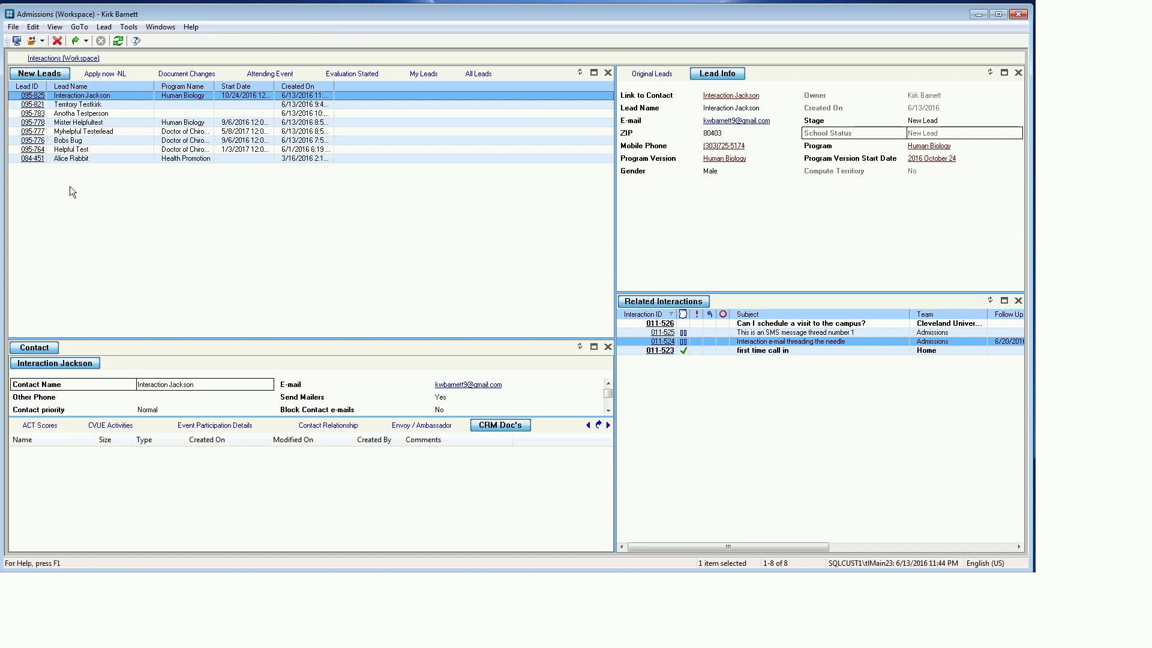
pyautogui.click(55, 27)
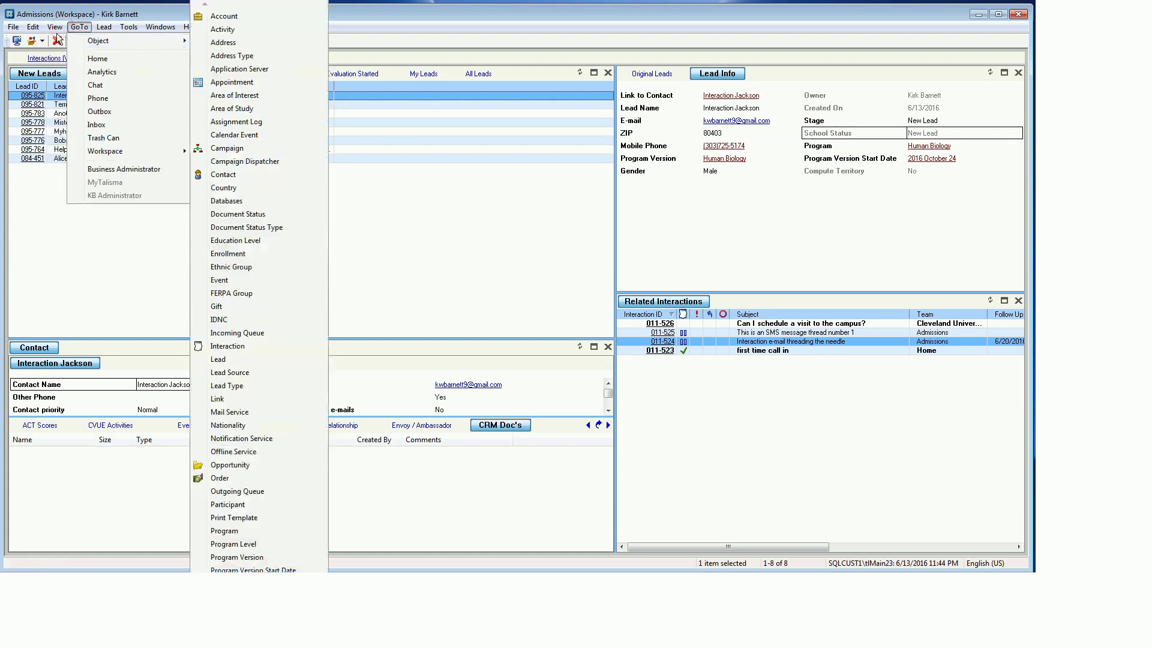
pyautogui.moveTo(54, 30)
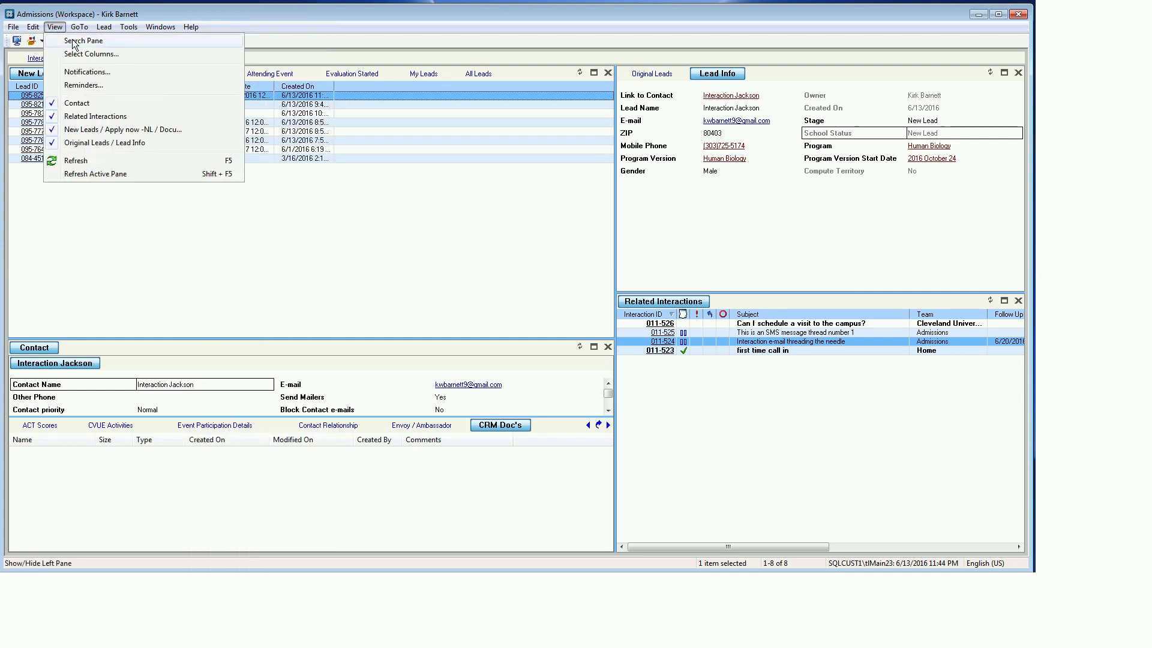
pyautogui.click(74, 42)
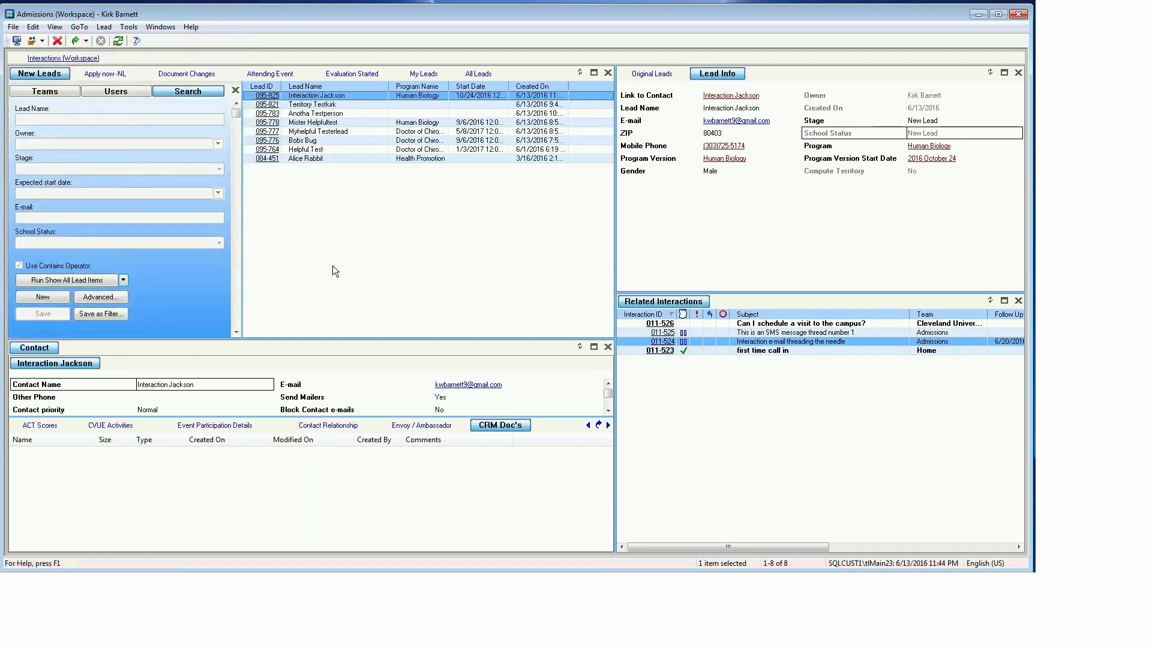